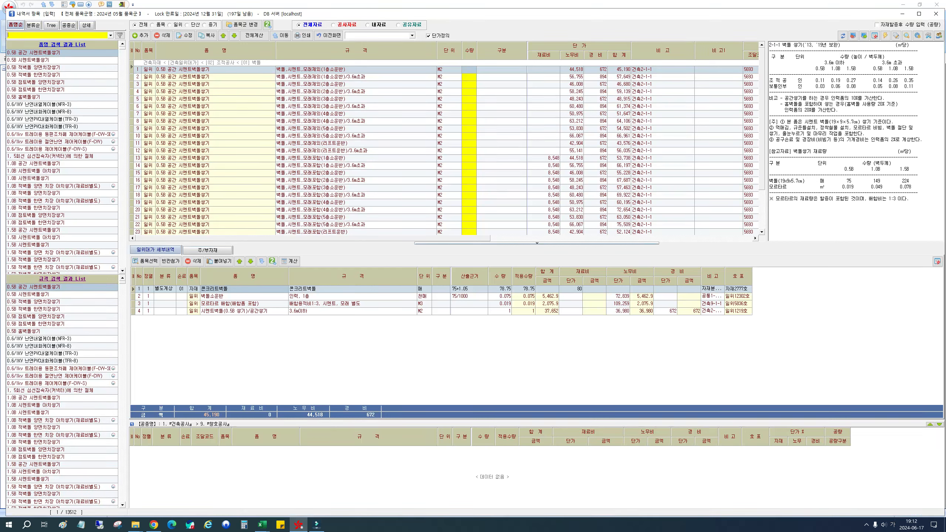
Search the item names for 창문틀, list the 프라스틱창문틀(백색) items and start adding a new item from there.
{"action": "type", "text": "창문틀"}
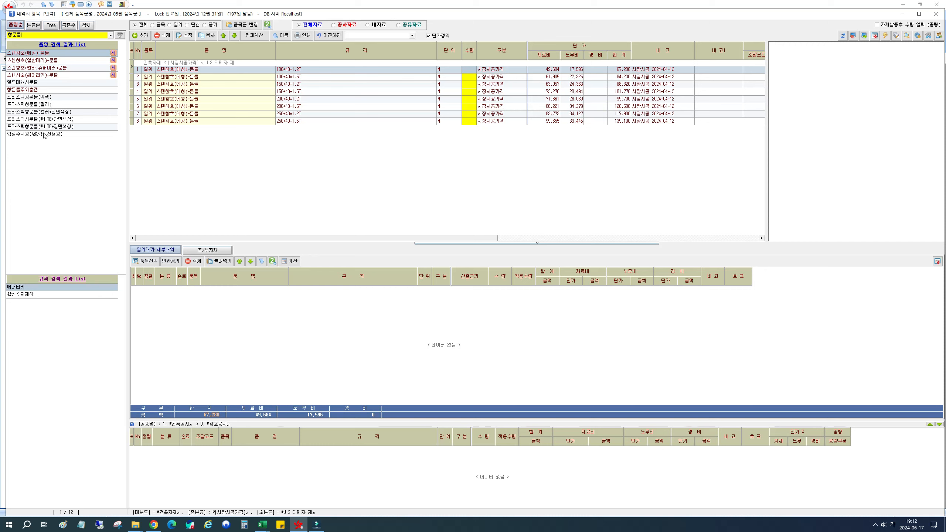
{"action": "left_click", "coordinate": [41, 98]}
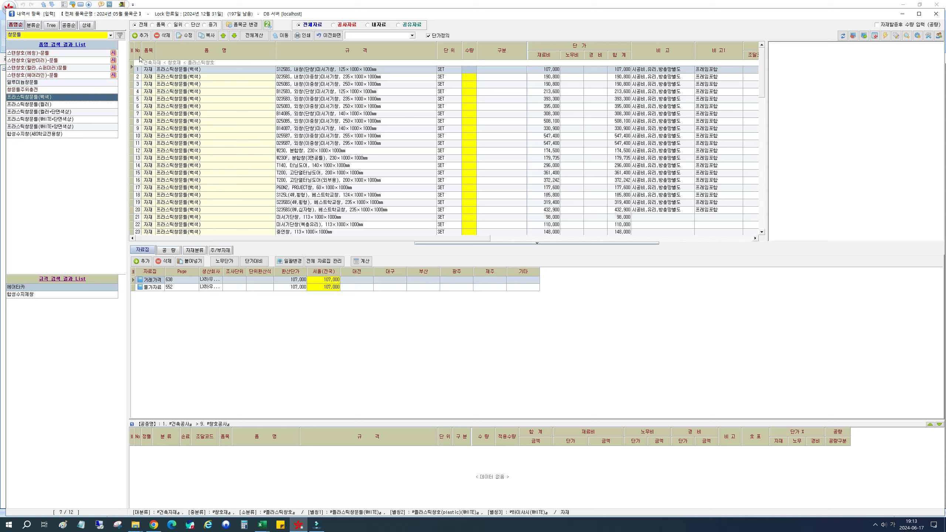
{"action": "left_click", "coordinate": [140, 36]}
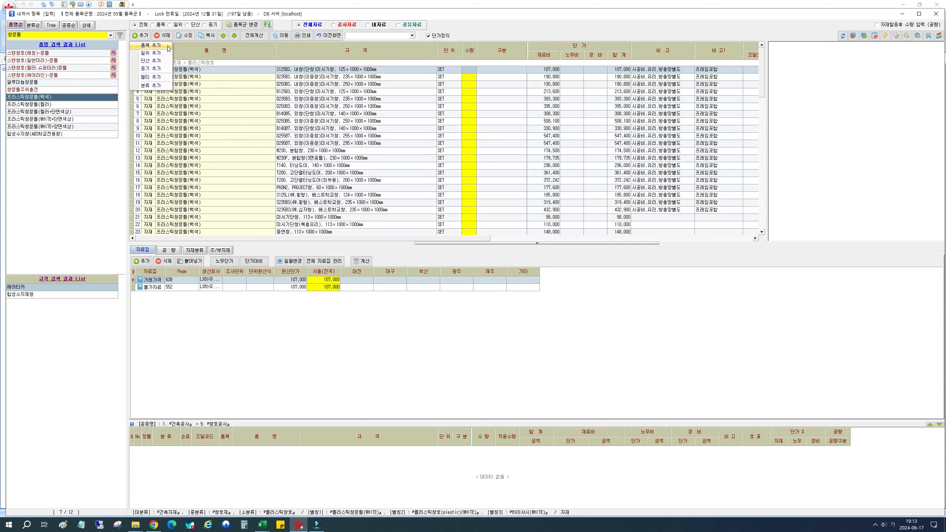
{"action": "left_click", "coordinate": [168, 48]}
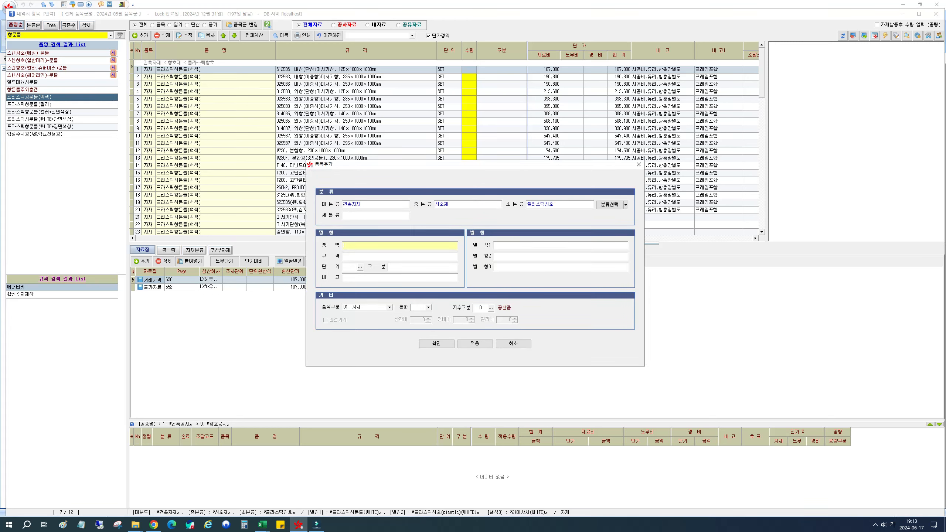
Go through the new item's main, middle and sub classification, name, specification and unit fields.
{"action": "left_click", "coordinate": [380, 204]}
{"action": "left_click", "coordinate": [460, 205]}
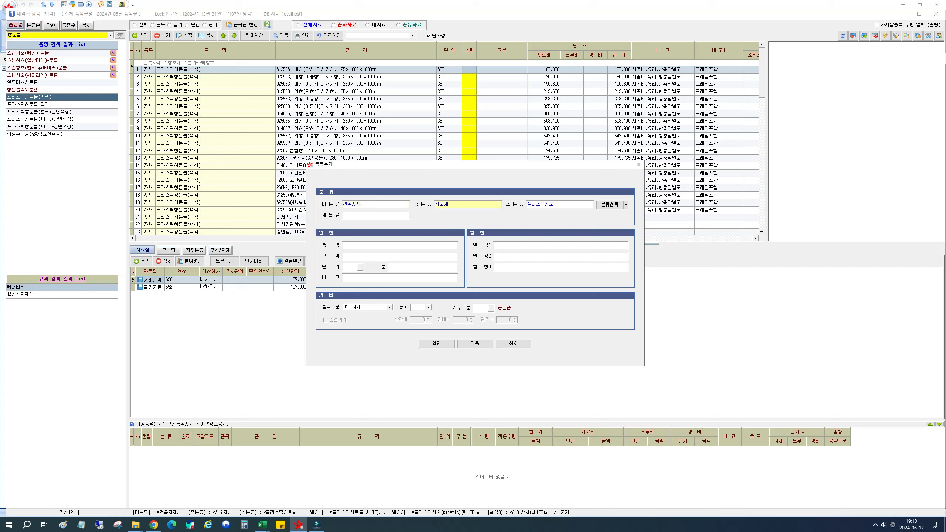
{"action": "left_click", "coordinate": [546, 205]}
{"action": "left_click", "coordinate": [514, 205]}
{"action": "left_click", "coordinate": [368, 245]}
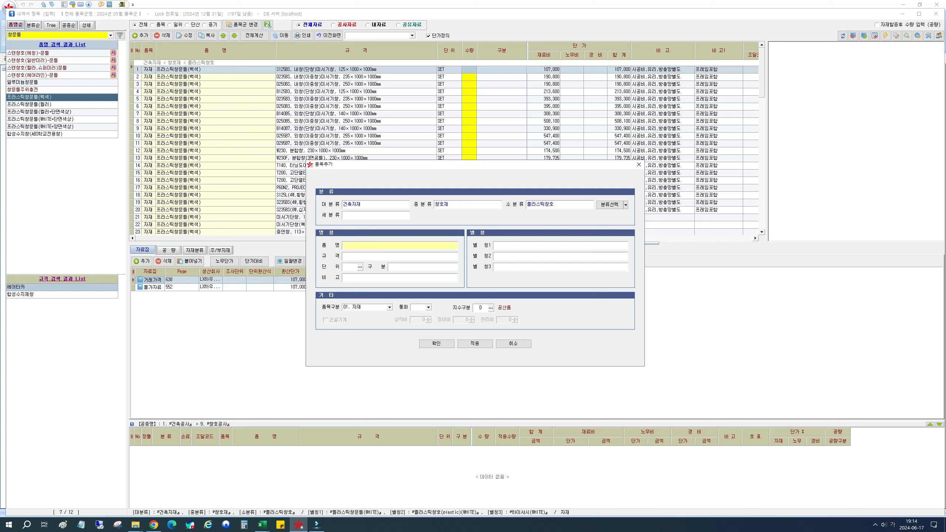
{"action": "key", "text": "Tab"}
{"action": "key", "text": "Tab"}
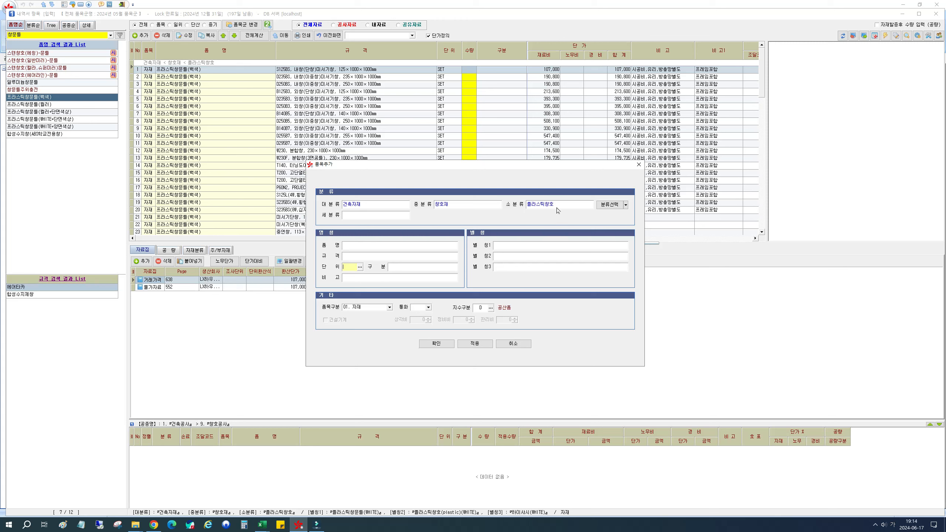
Set the new item's classification to 합성수지창호 under 건축자재 > 창호재 from the classification tree.
{"action": "left_click", "coordinate": [607, 209]}
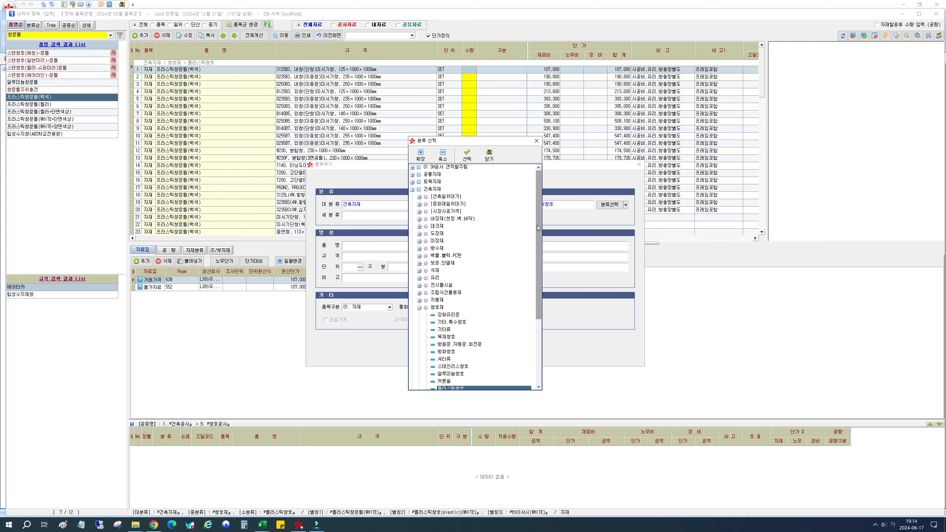
{"action": "left_click", "coordinate": [430, 189]}
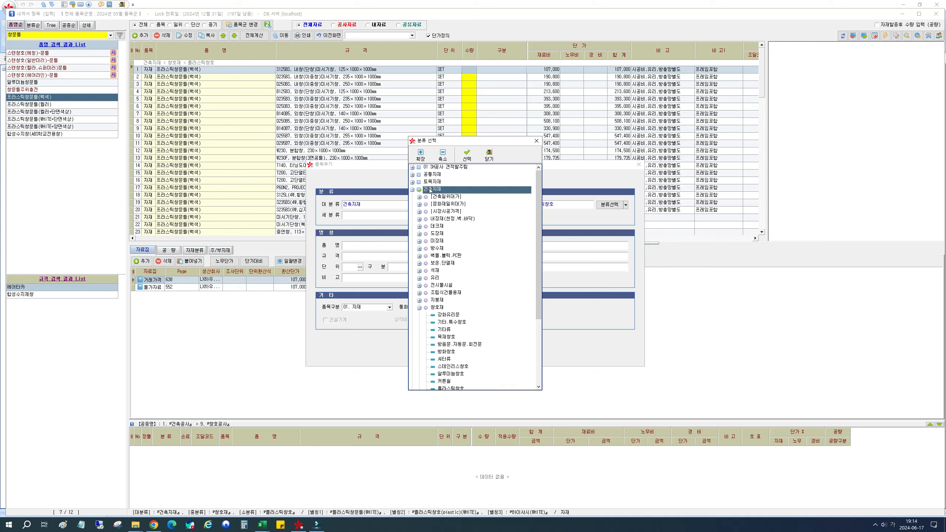
{"action": "left_click", "coordinate": [436, 308]}
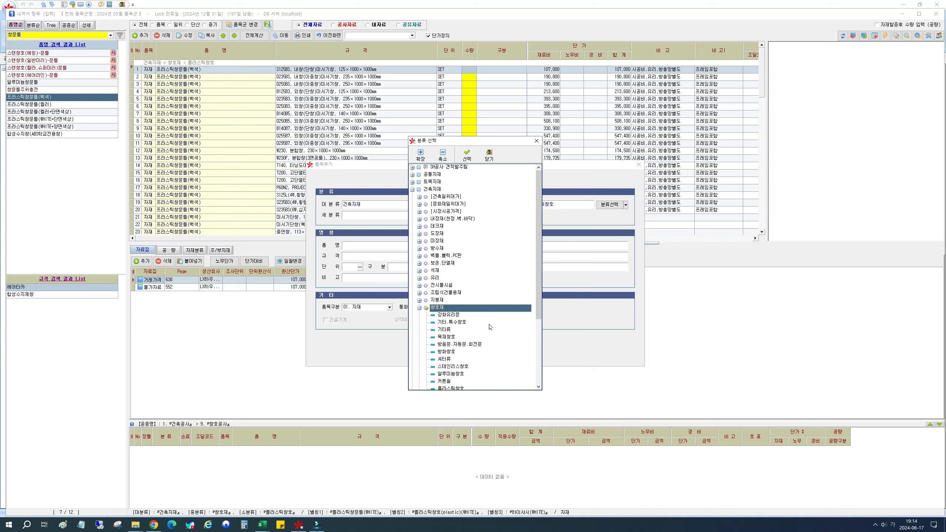
{"action": "left_click_drag", "start_coordinate": [538, 280], "coordinate": [537, 304]}
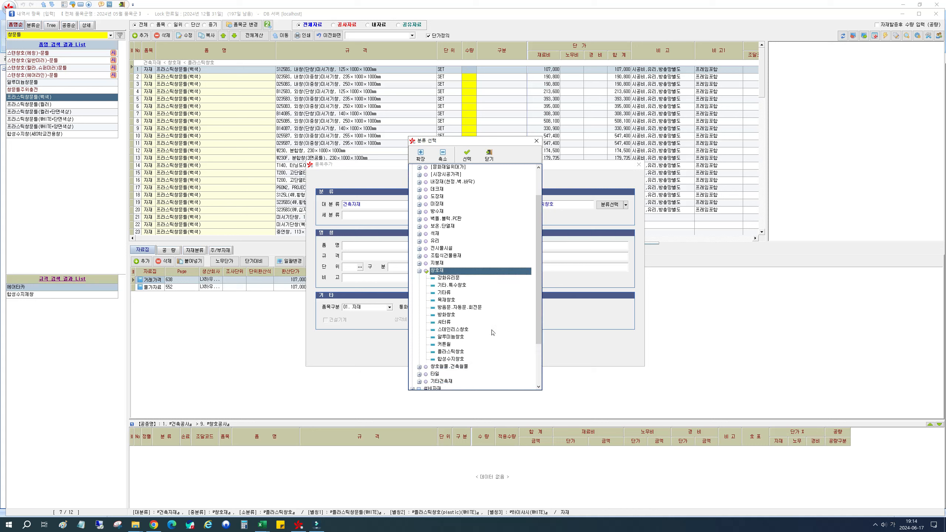
{"action": "left_click", "coordinate": [436, 264]}
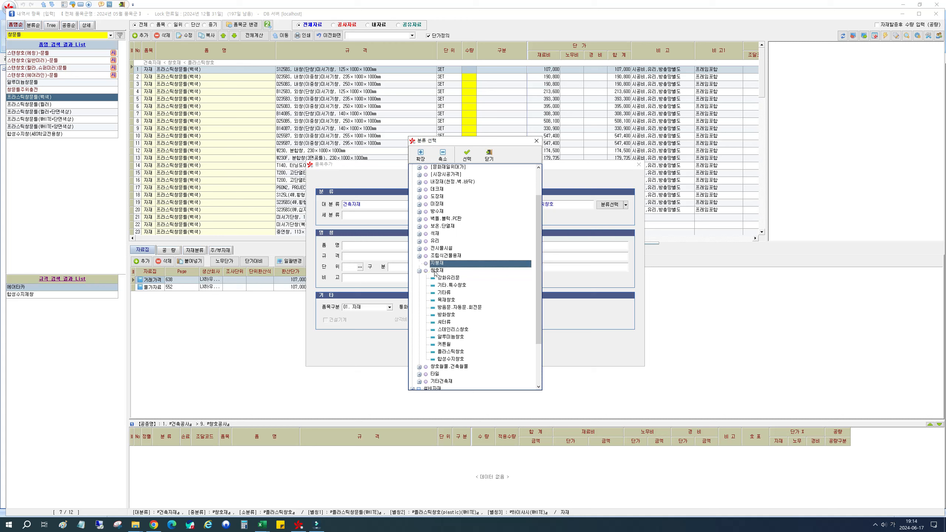
{"action": "left_click", "coordinate": [436, 271]}
{"action": "left_click", "coordinate": [454, 352]}
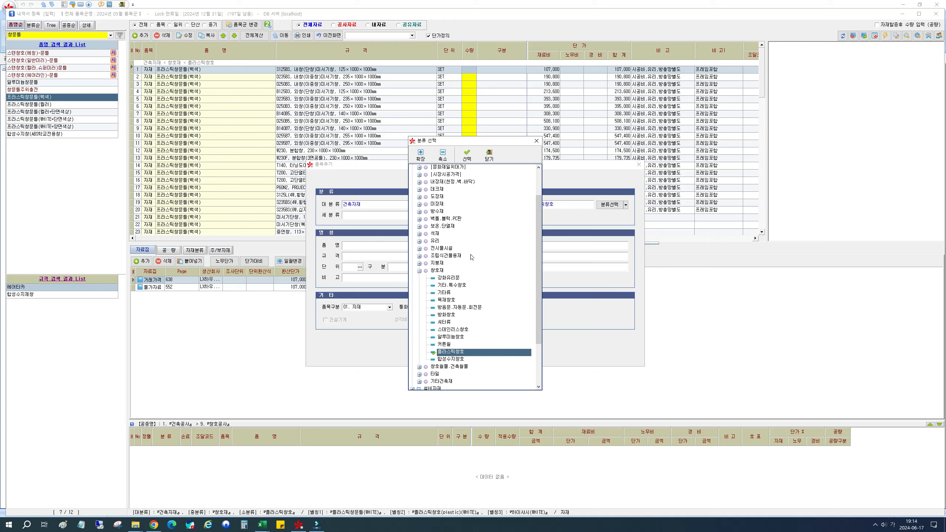
{"action": "left_click", "coordinate": [451, 359]}
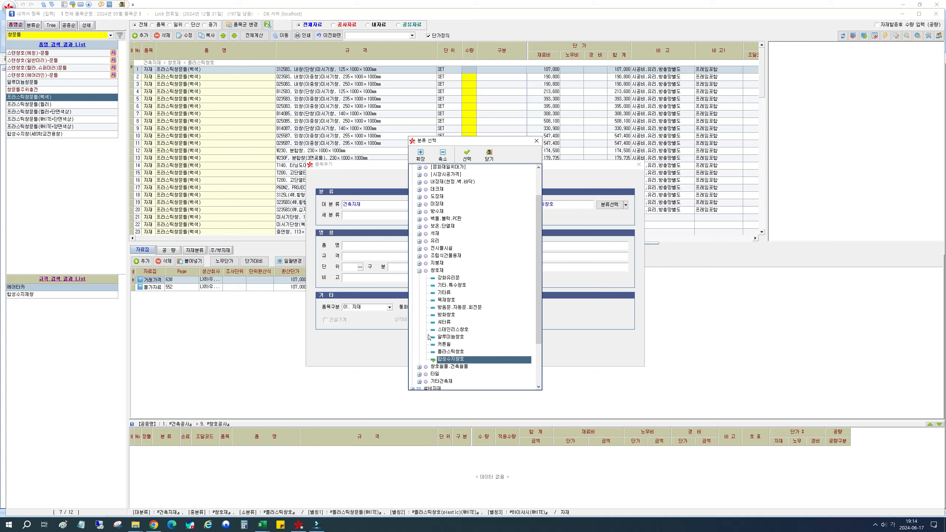
{"action": "left_click", "coordinate": [467, 154]}
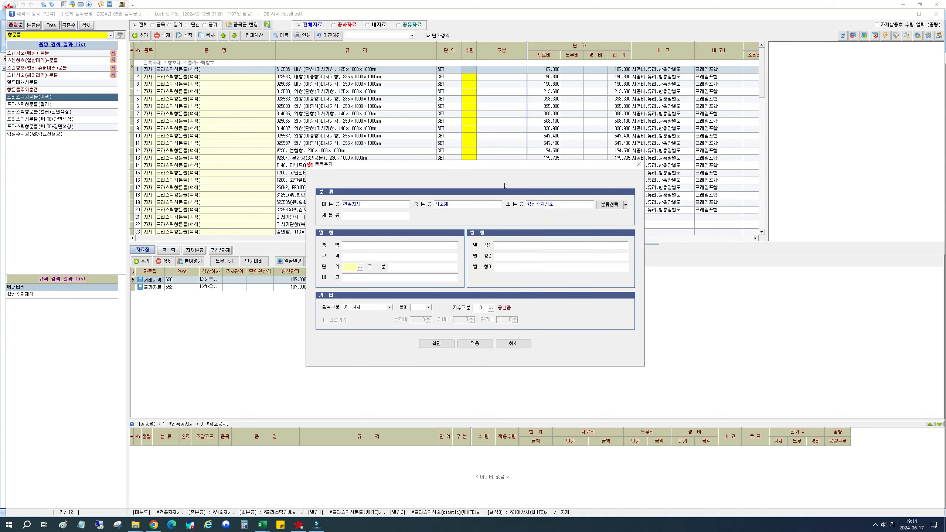
{"action": "left_click_drag", "start_coordinate": [559, 205], "coordinate": [520, 205]}
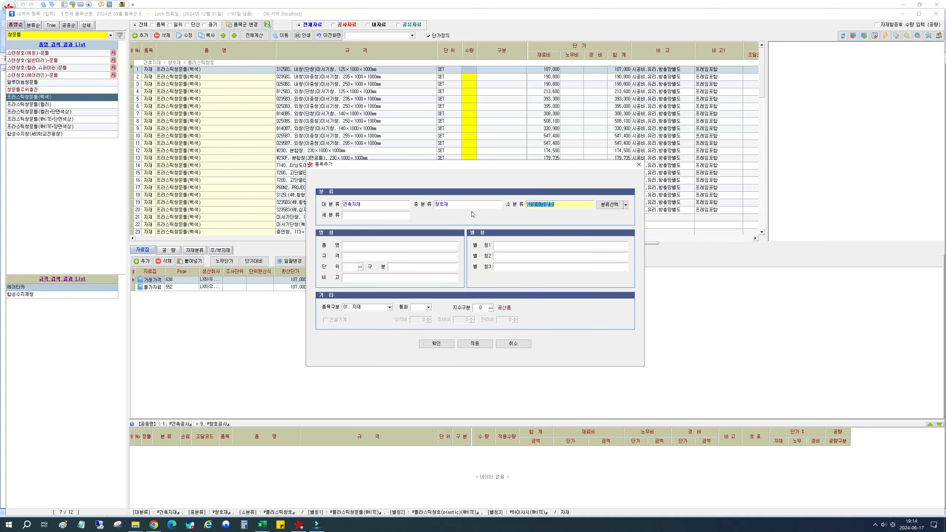
{"action": "left_click", "coordinate": [469, 219]}
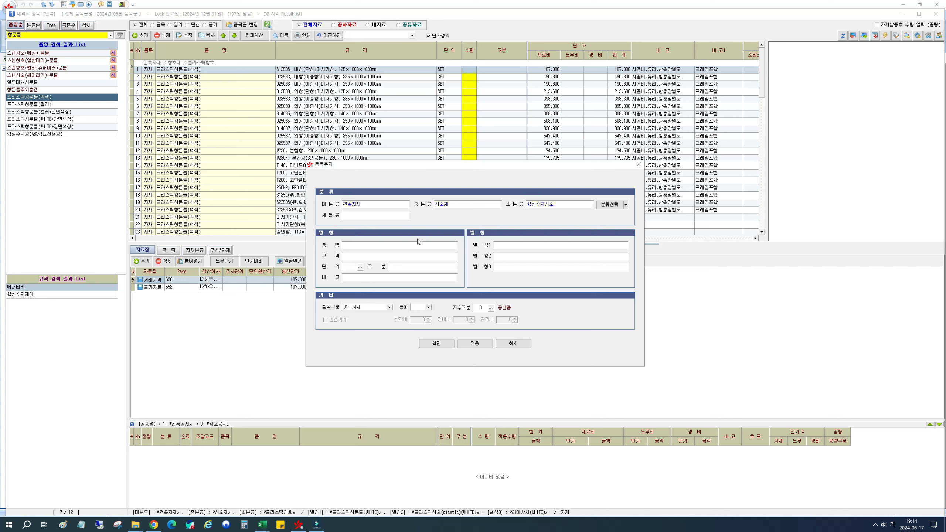
Name the new item 합성수지창호 and enter 2000*1800 as its specification.
{"action": "left_click", "coordinate": [372, 245]}
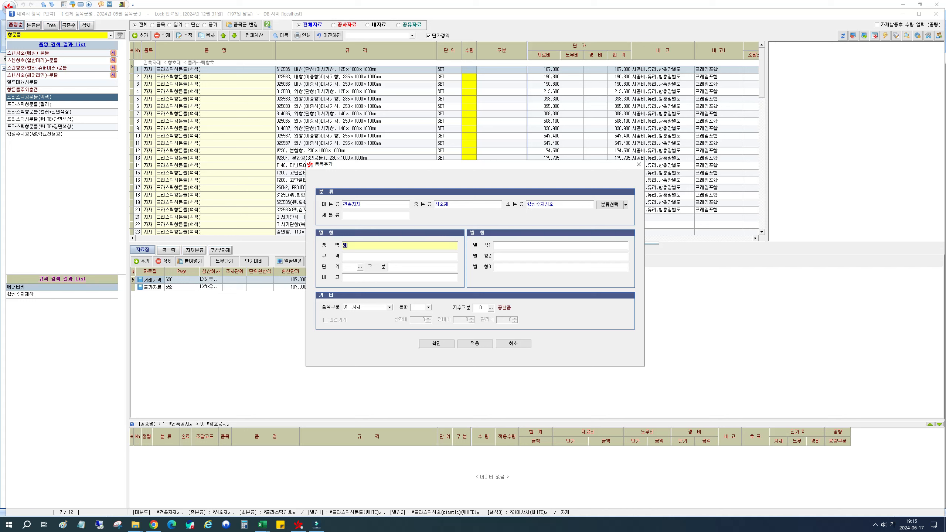
{"action": "type", "text": "성수지창호"}
{"action": "key", "text": "Tab"}
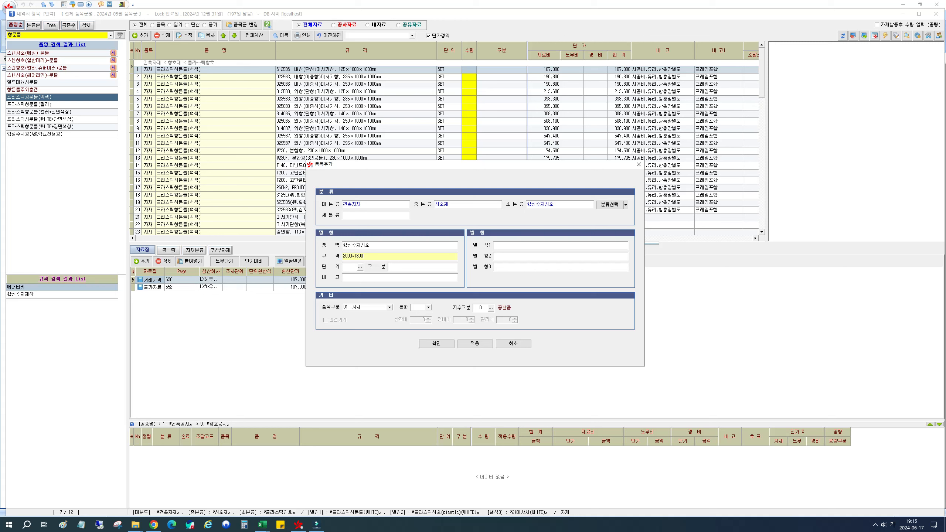
Set the new item's unit to 개소, applying it from the unit management list.
{"action": "key", "text": "Tab"}
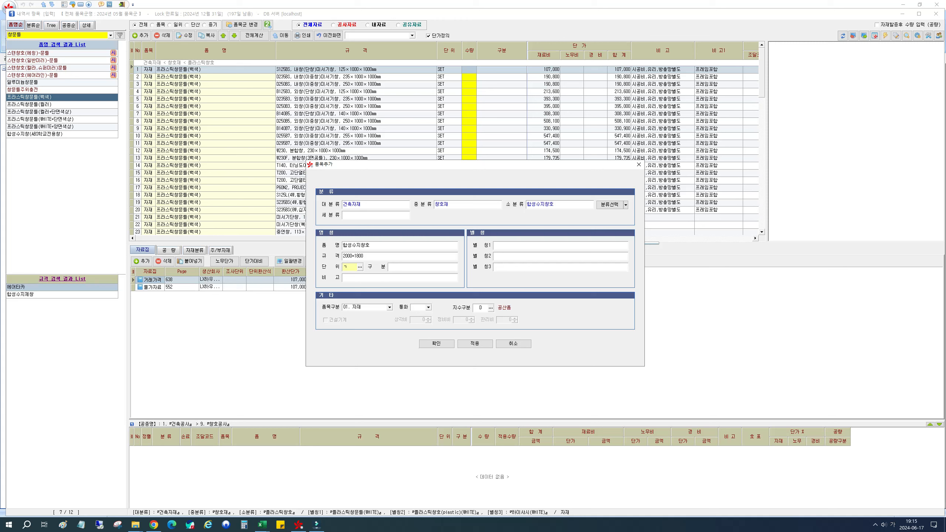
{"action": "type", "text": "소"}
{"action": "left_click", "coordinate": [374, 280]}
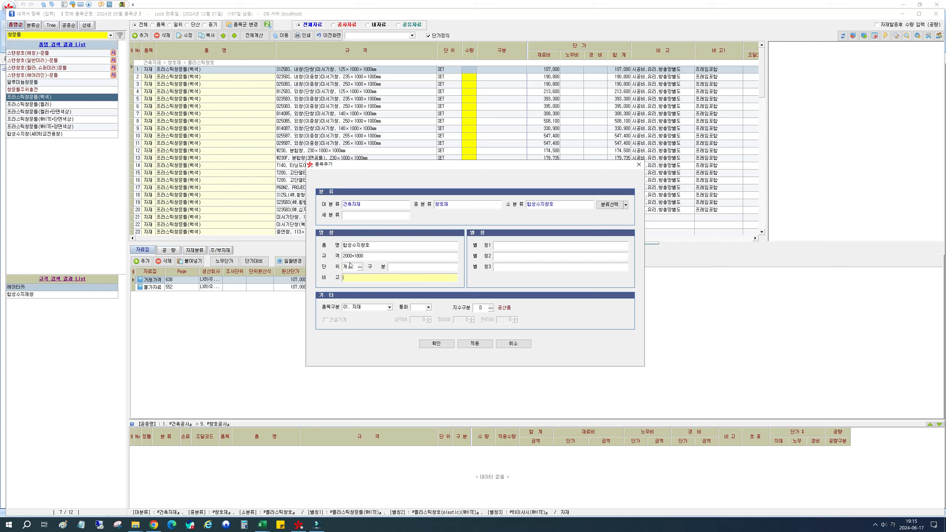
{"action": "left_click", "coordinate": [352, 267]}
{"action": "key", "text": "BackSpace"}
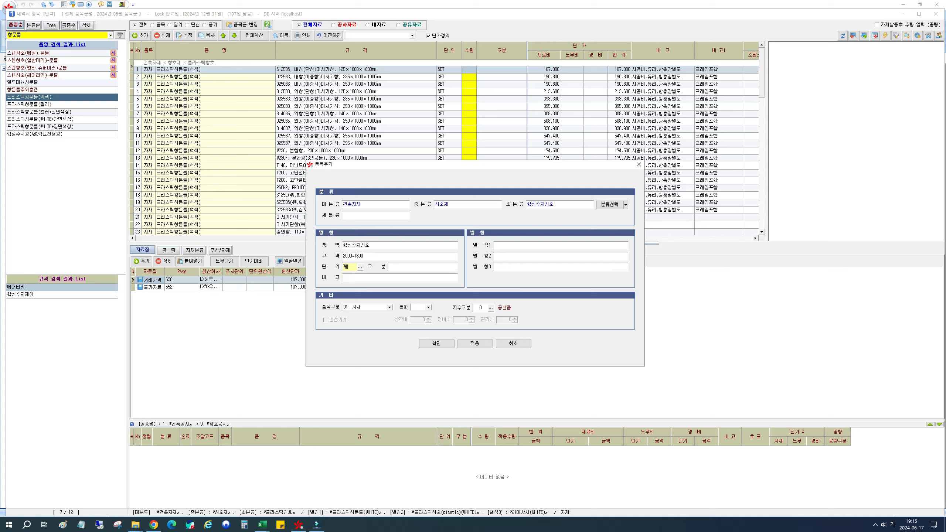
{"action": "left_click", "coordinate": [350, 267]}
{"action": "left_click", "coordinate": [360, 267]}
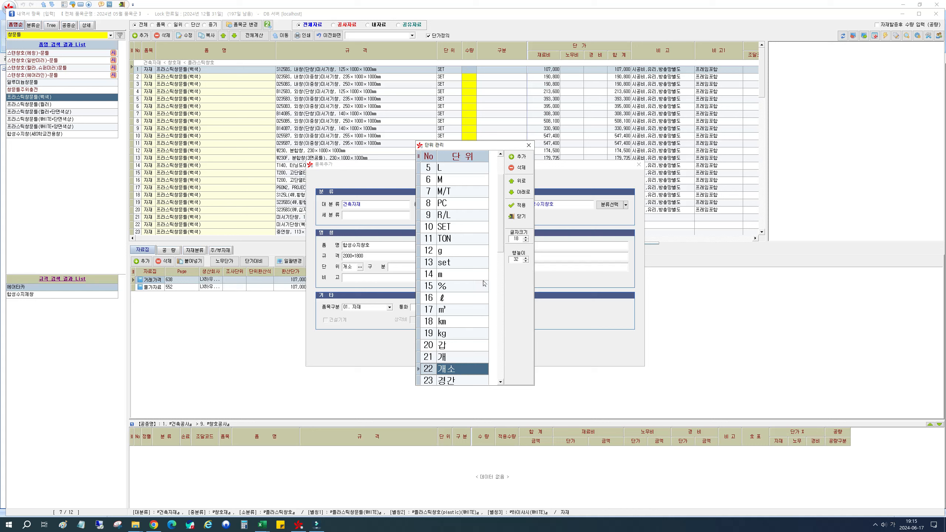
{"action": "left_click", "coordinate": [522, 207]}
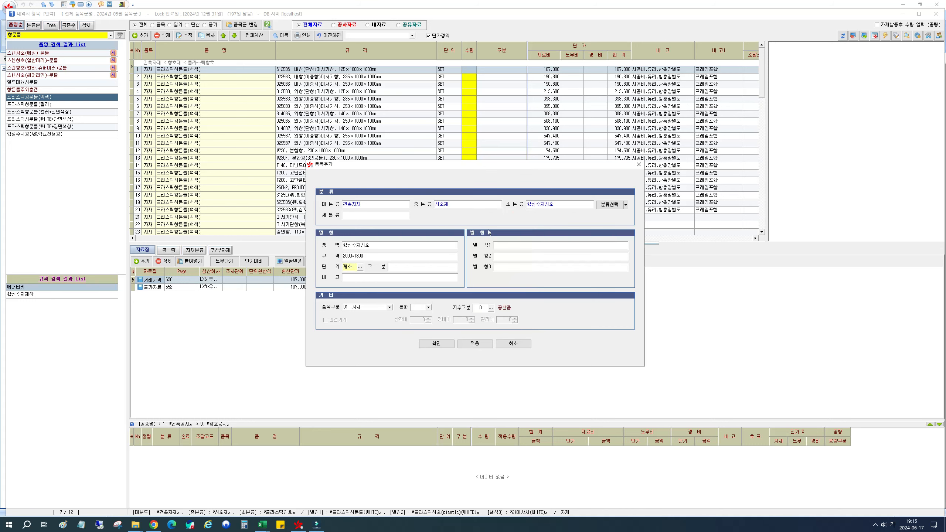
{"action": "key", "text": "Return"}
Set the item type to 01. 자재 and choose the blank option for the currency.
{"action": "left_click", "coordinate": [409, 269]}
{"action": "left_click", "coordinate": [383, 309]}
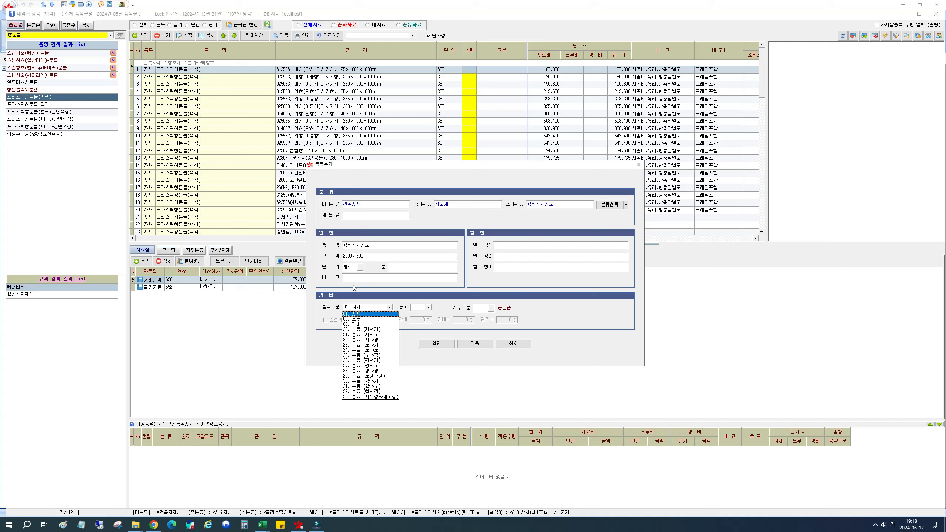
{"action": "left_click", "coordinate": [372, 315]}
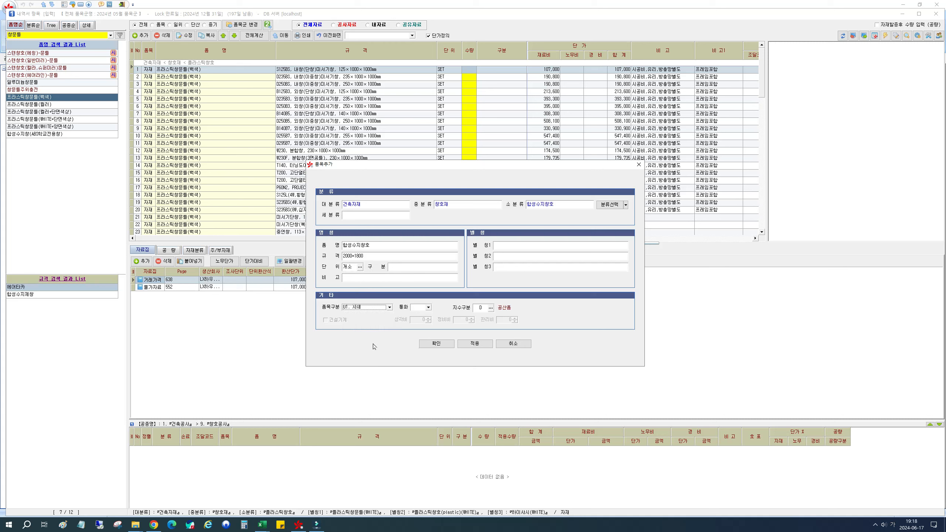
{"action": "left_click", "coordinate": [429, 308]}
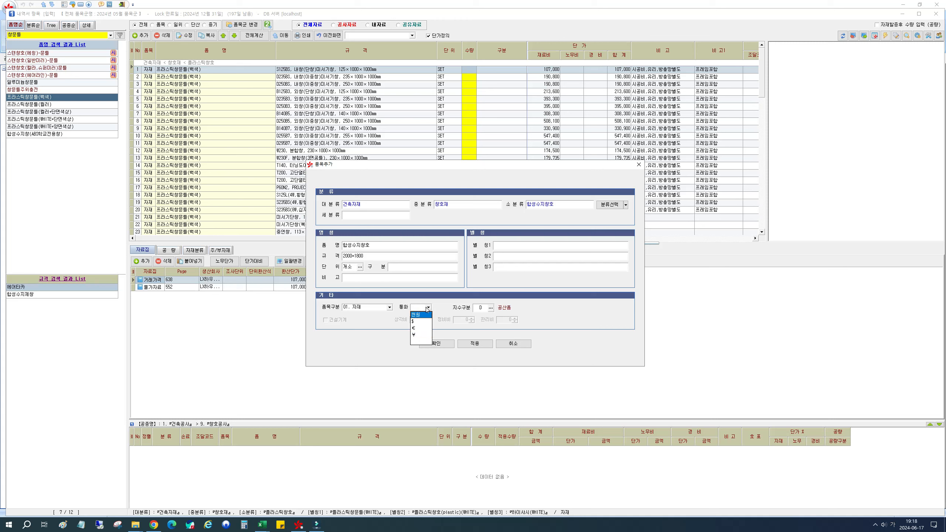
{"action": "left_click", "coordinate": [421, 342]}
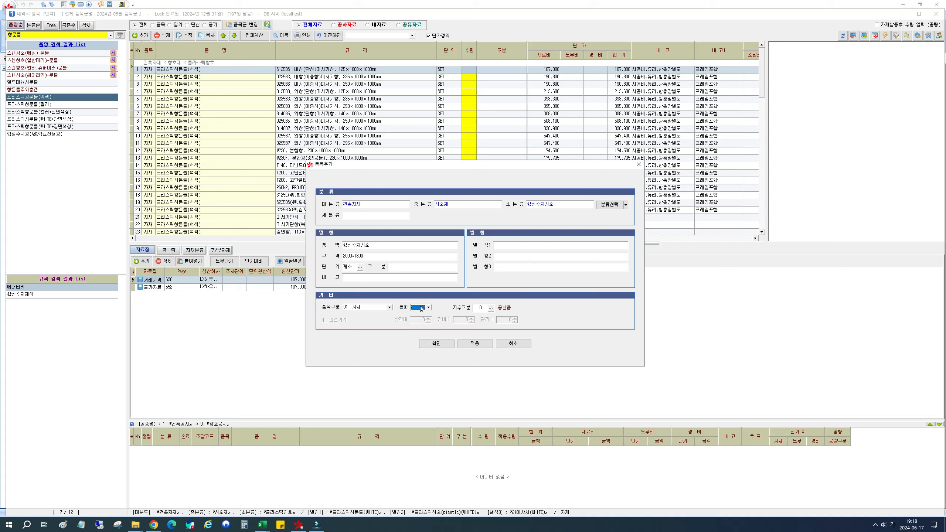
{"action": "left_click", "coordinate": [428, 307]}
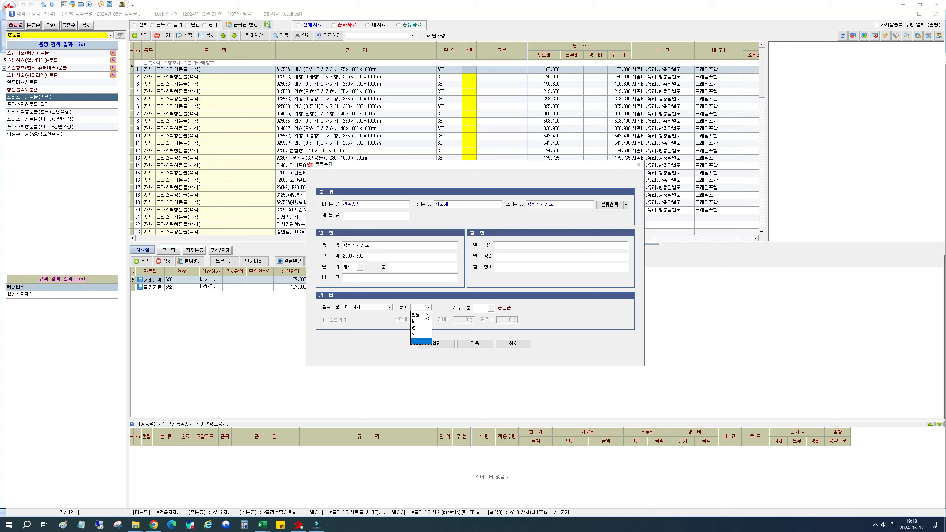
{"action": "left_click", "coordinate": [418, 343]}
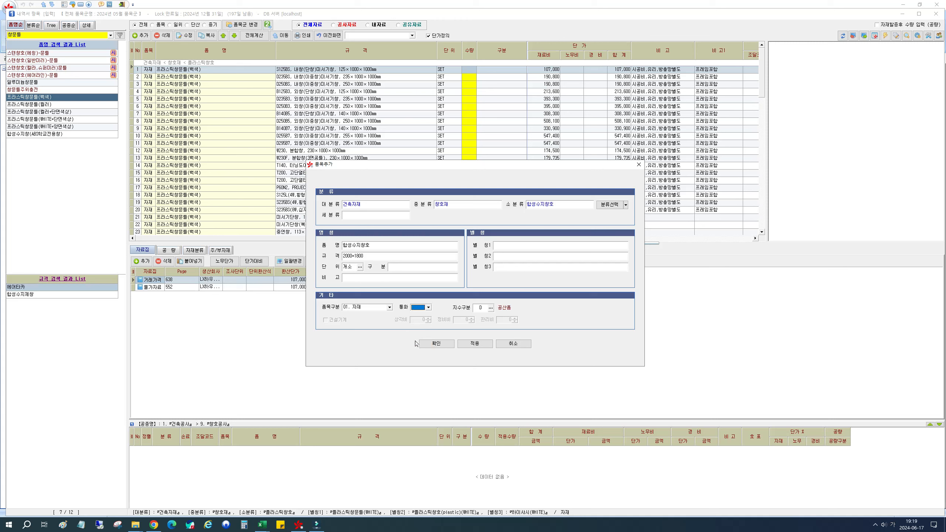
{"action": "left_click", "coordinate": [441, 309]}
Apply index category D 공산품 to the new item, save it and select its specification in the item list.
{"action": "left_click", "coordinate": [491, 308]}
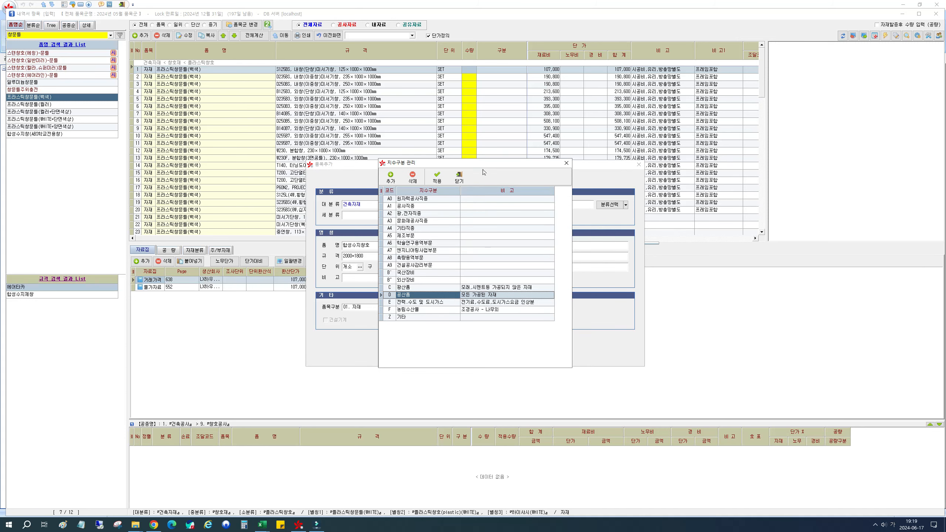
{"action": "left_click_drag", "start_coordinate": [485, 163], "coordinate": [662, 182]}
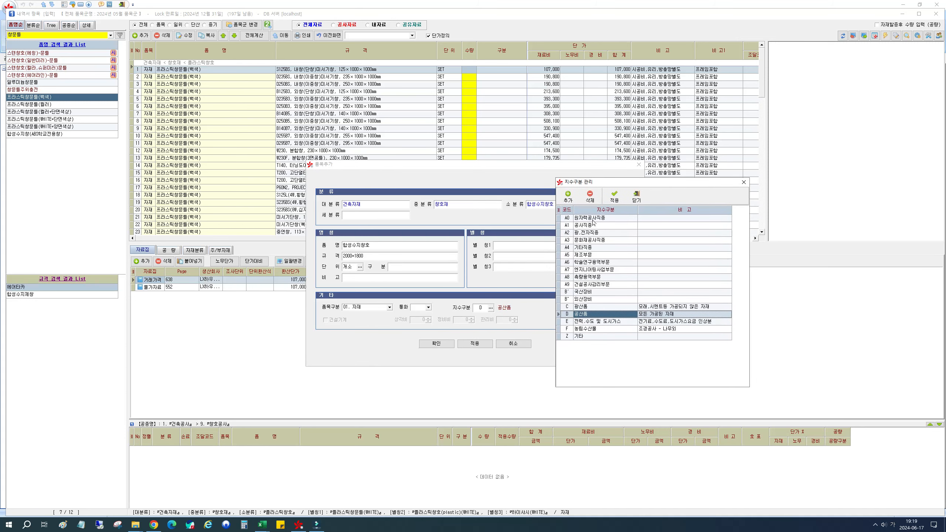
{"action": "left_click", "coordinate": [615, 195]}
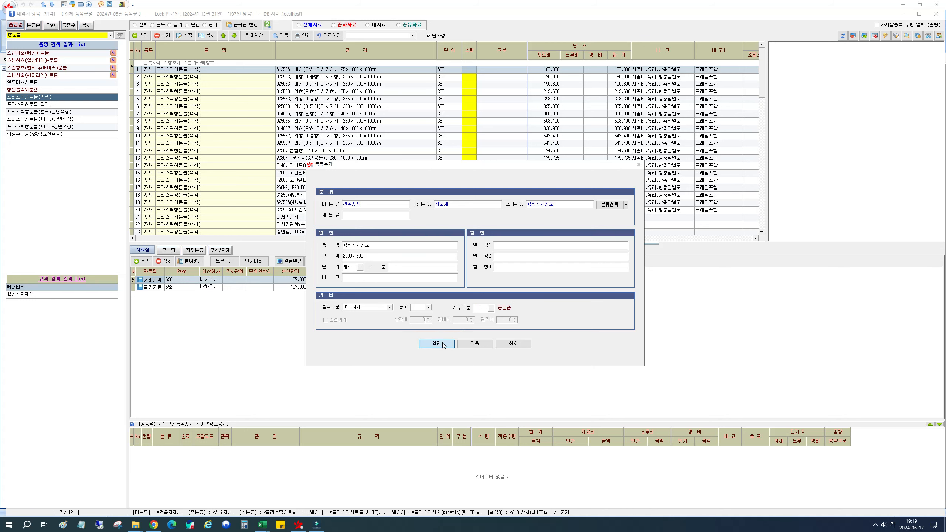
{"action": "left_click", "coordinate": [443, 344]}
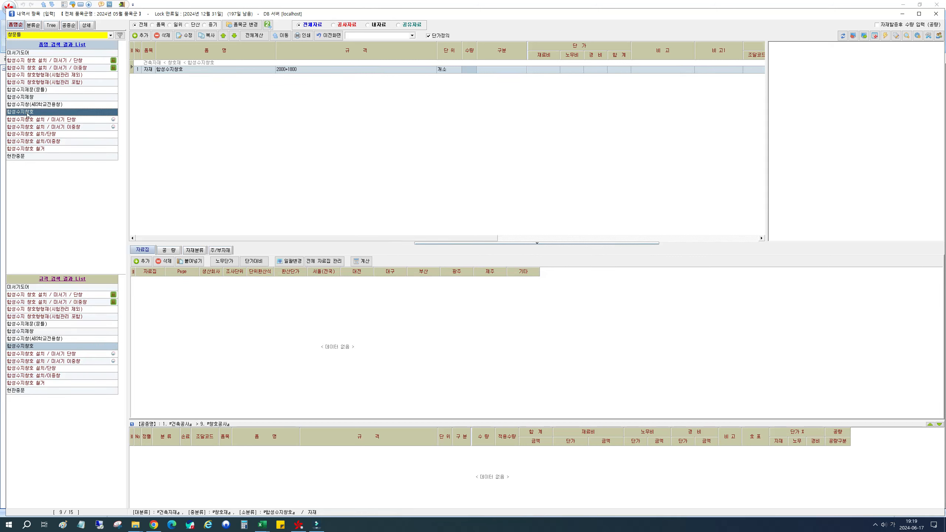
{"action": "left_click", "coordinate": [378, 70]}
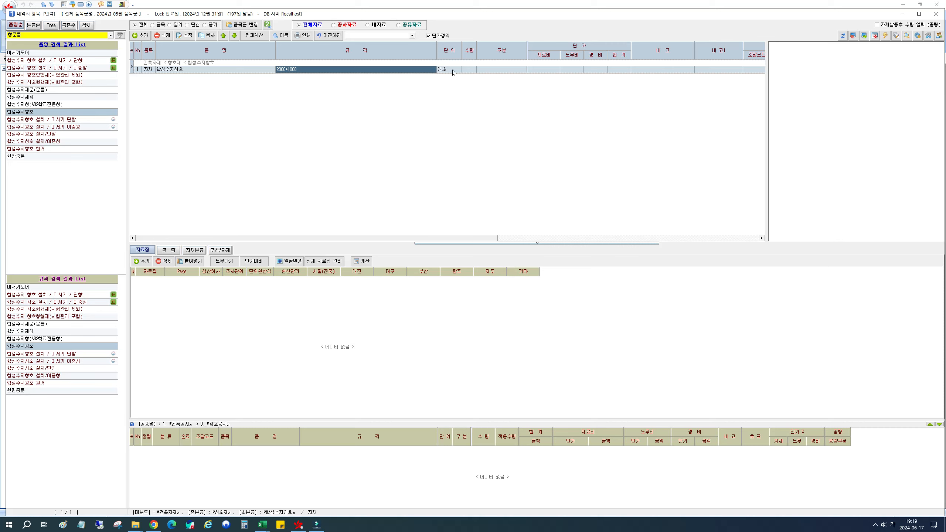
{"action": "left_click", "coordinate": [548, 71]}
{"action": "left_click", "coordinate": [568, 71]}
{"action": "left_click", "coordinate": [587, 72]}
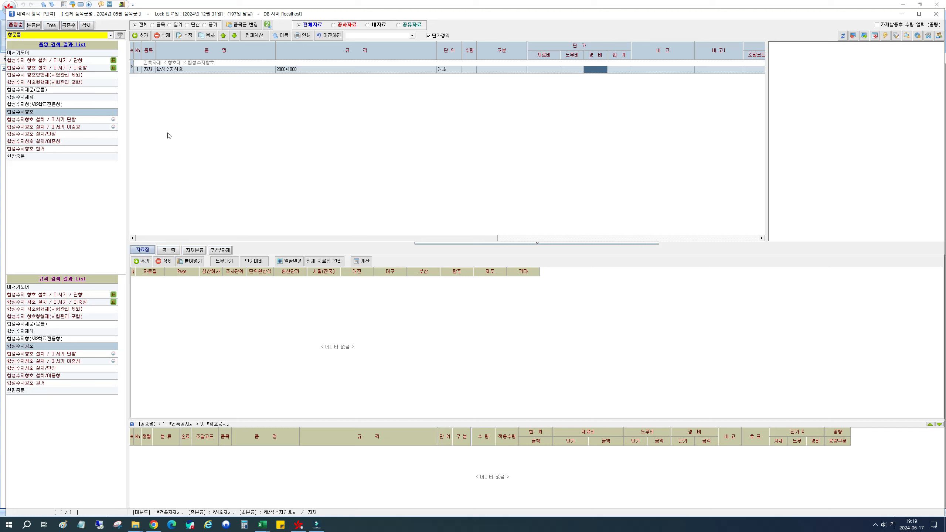
{"action": "left_click", "coordinate": [170, 321]}
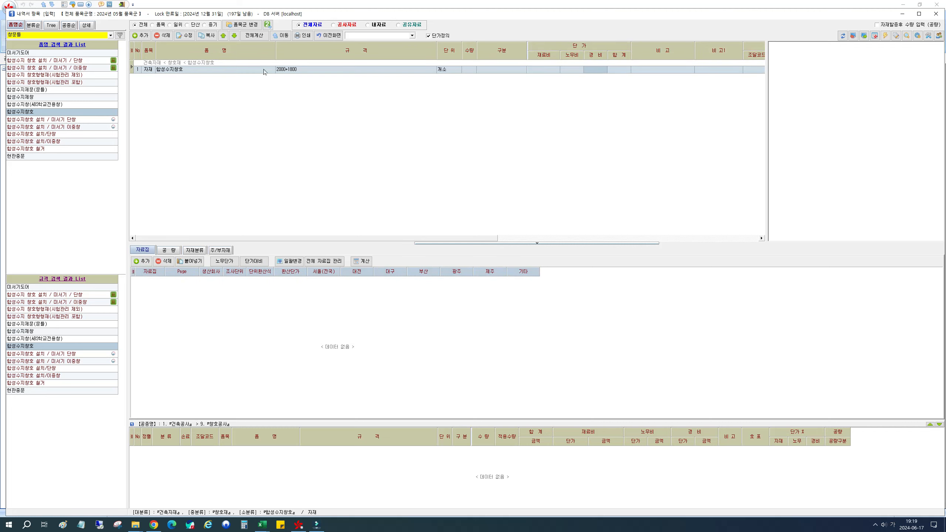
{"action": "left_click", "coordinate": [268, 70]}
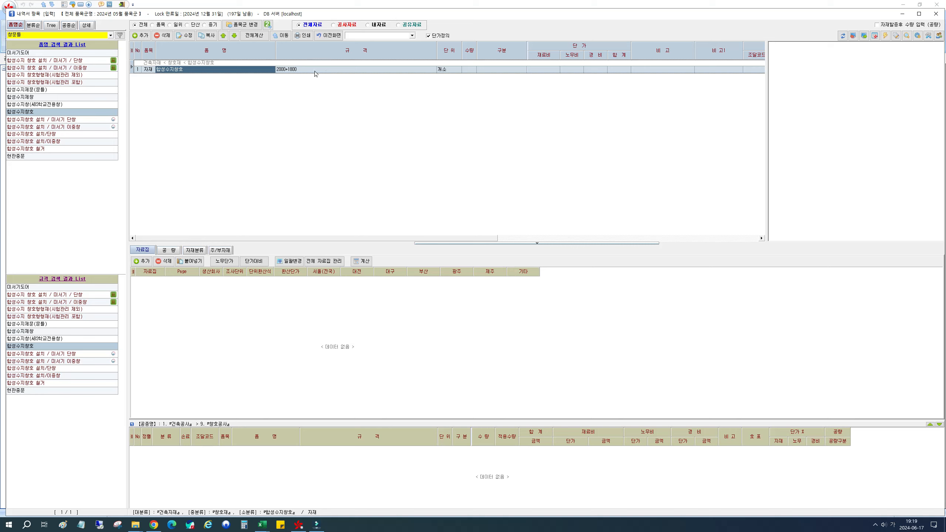
{"action": "left_click", "coordinate": [192, 291]}
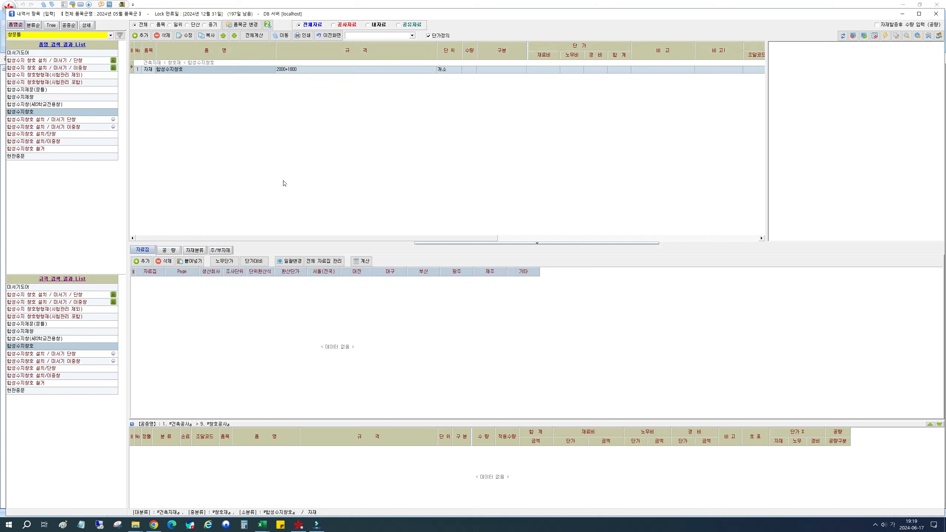
{"action": "left_click", "coordinate": [285, 71]}
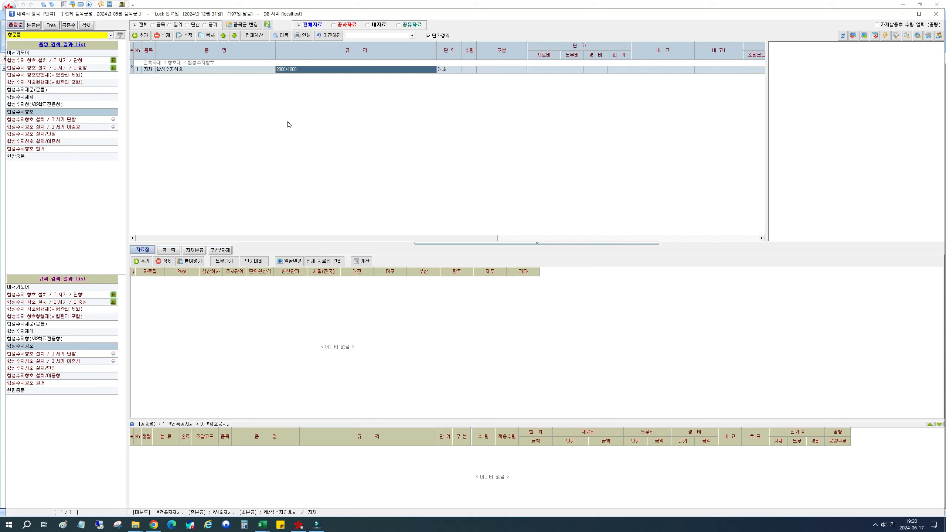
{"action": "left_click", "coordinate": [217, 70]}
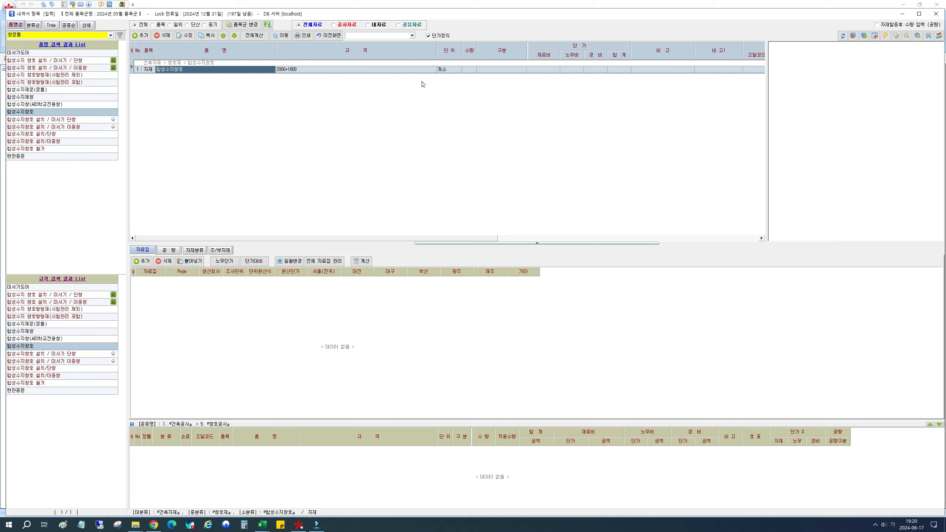
Add a price source row to the 합성수지창호 item and set its source to 물가자료.
{"action": "left_click", "coordinate": [146, 261]}
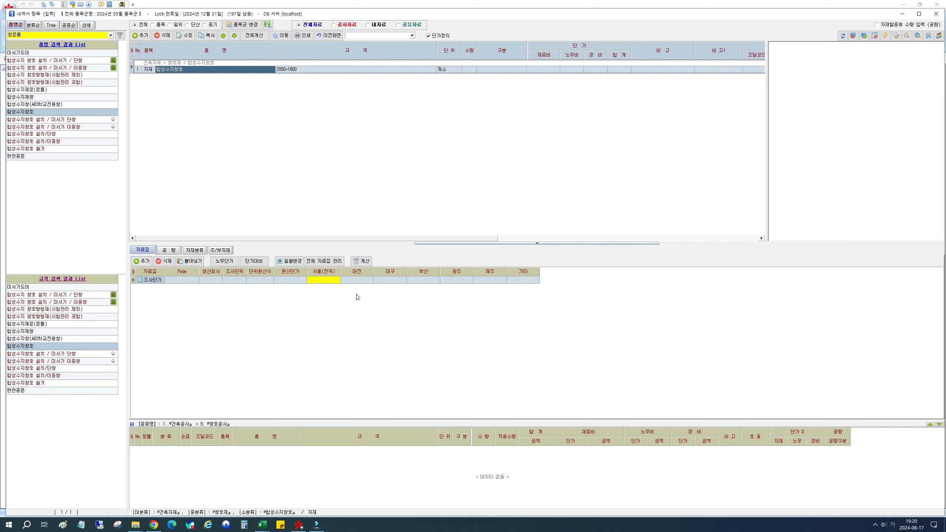
{"action": "left_click", "coordinate": [178, 283]}
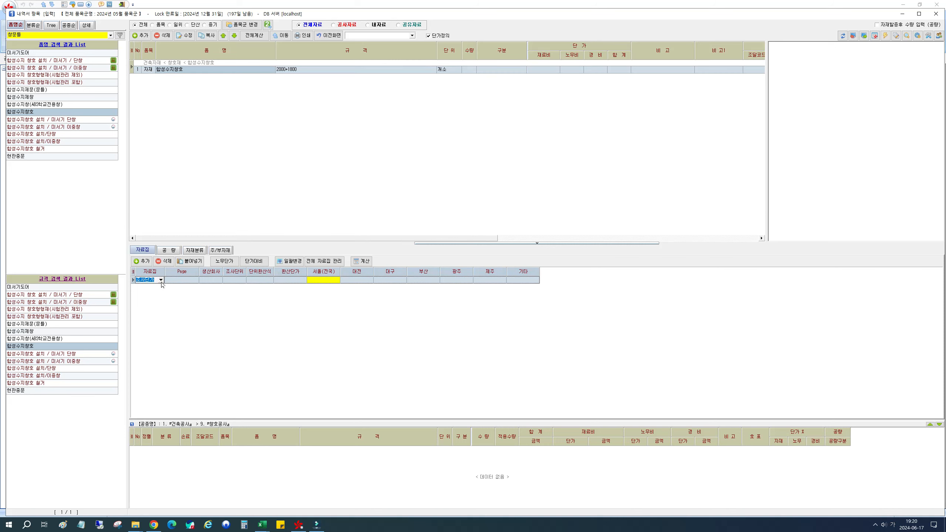
{"action": "left_click", "coordinate": [161, 280]}
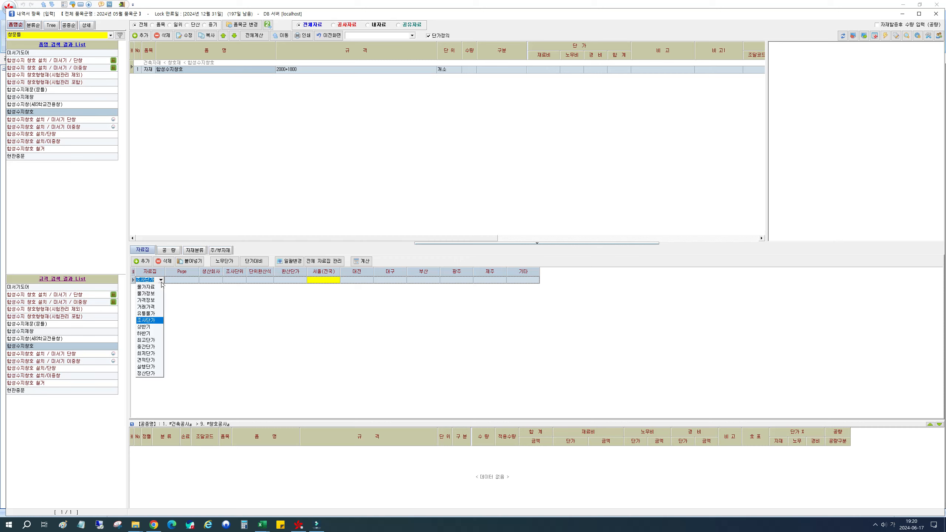
{"action": "left_click", "coordinate": [161, 281]}
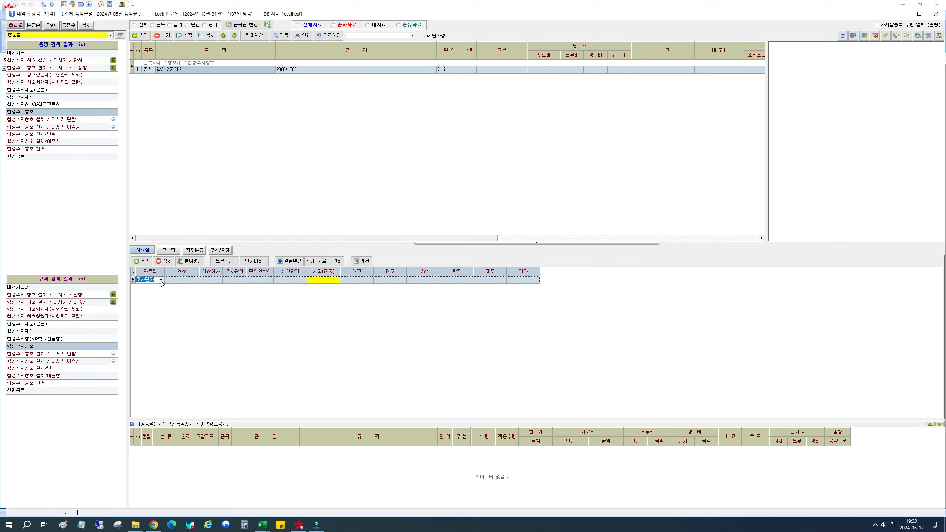
{"action": "left_click", "coordinate": [161, 282]}
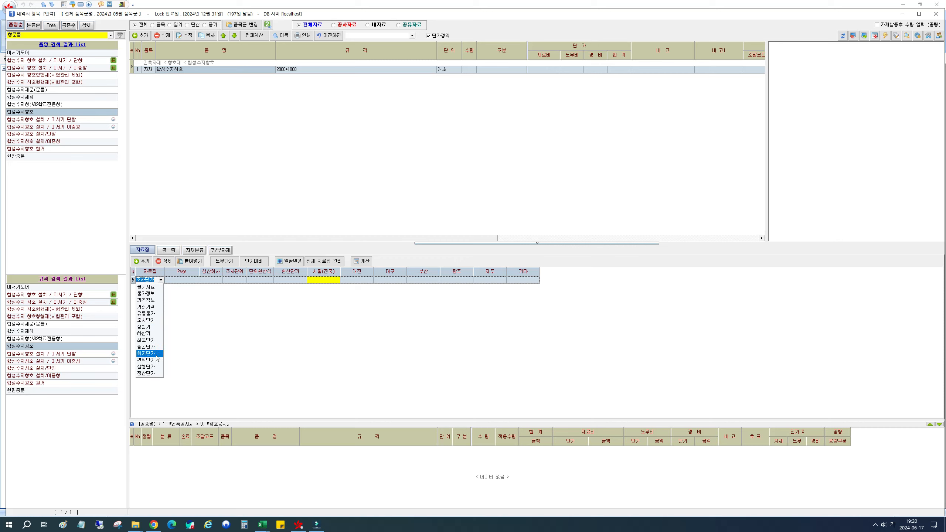
{"action": "left_click", "coordinate": [156, 289]}
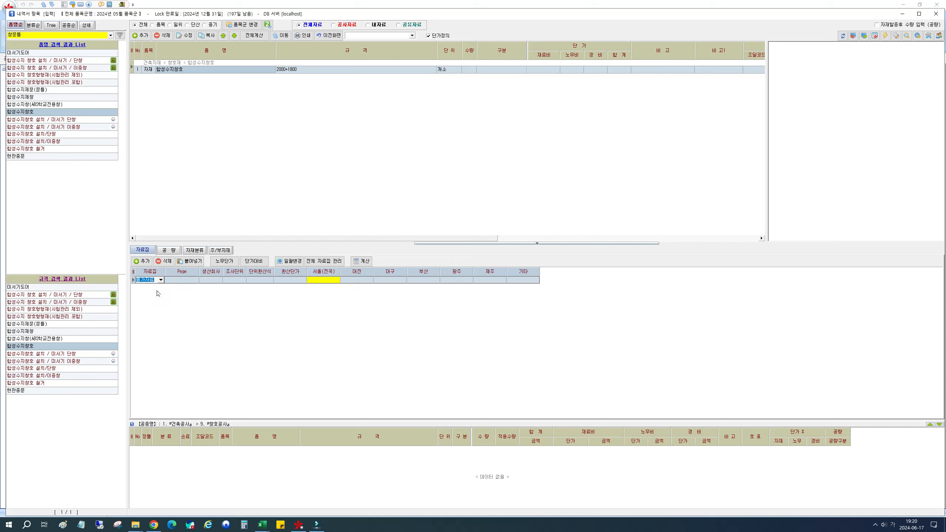
Enter page 100 and a 서울(전국) price of 300,000 for the 물가자료 source.
{"action": "left_click", "coordinate": [178, 281]}
{"action": "type", "text": "100"}
{"action": "key", "text": "Return"}
{"action": "key", "text": "Tab"}
{"action": "key", "text": "Tab"}
{"action": "left_click", "coordinate": [329, 280]}
{"action": "type", "text": "300000"}
{"action": "key", "text": "Return"}
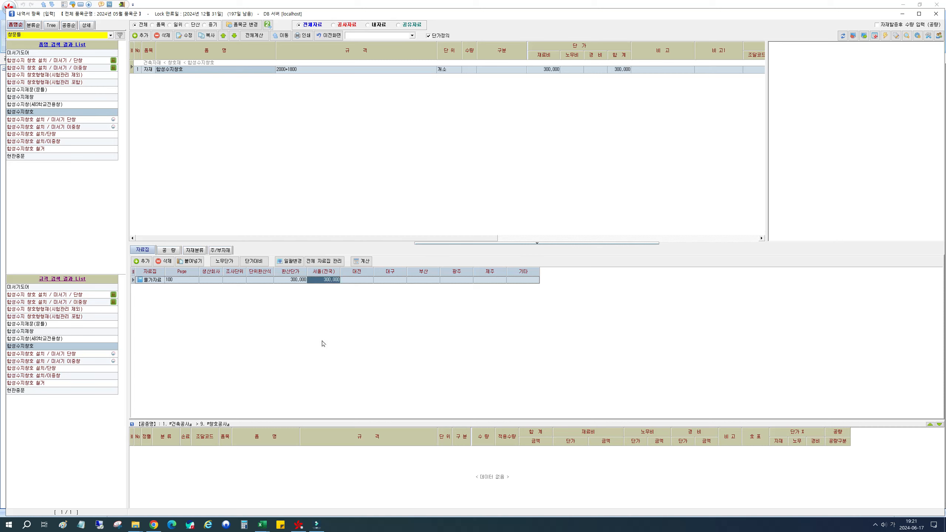
Add a 조사단가 price source row with a 서울(전국) price of 285,000.
{"action": "left_click", "coordinate": [160, 280]}
{"action": "left_click", "coordinate": [321, 281]}
{"action": "left_click", "coordinate": [141, 261]}
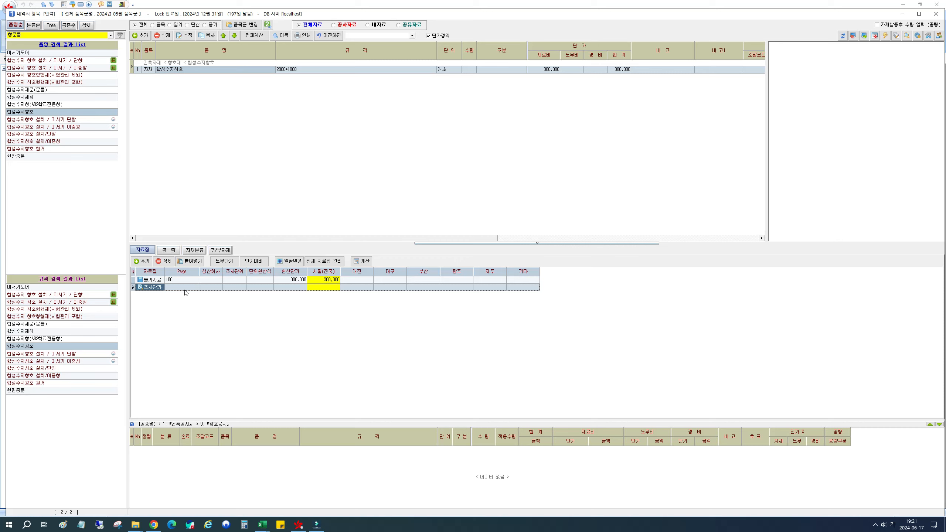
{"action": "left_click", "coordinate": [323, 288]}
{"action": "type", "text": "285000"}
{"action": "key", "text": "Return"}
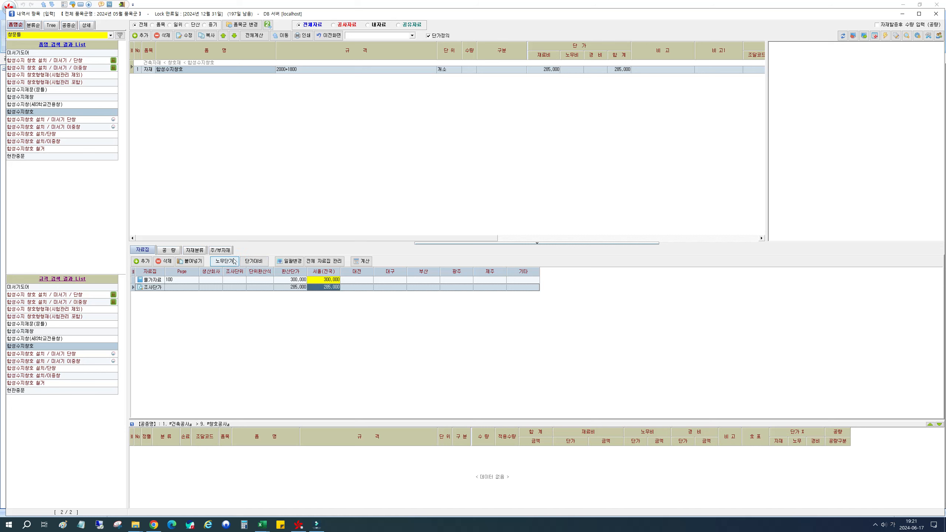
Review the 단가대비 settings and narrow the 규격 column so the price source columns fit in the item list.
{"action": "left_click", "coordinate": [254, 263]}
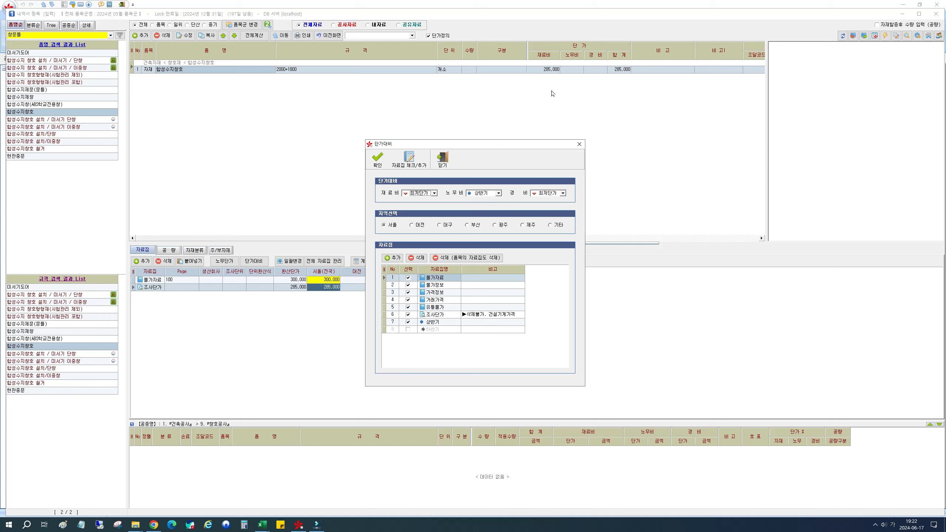
{"action": "left_click", "coordinate": [442, 159]}
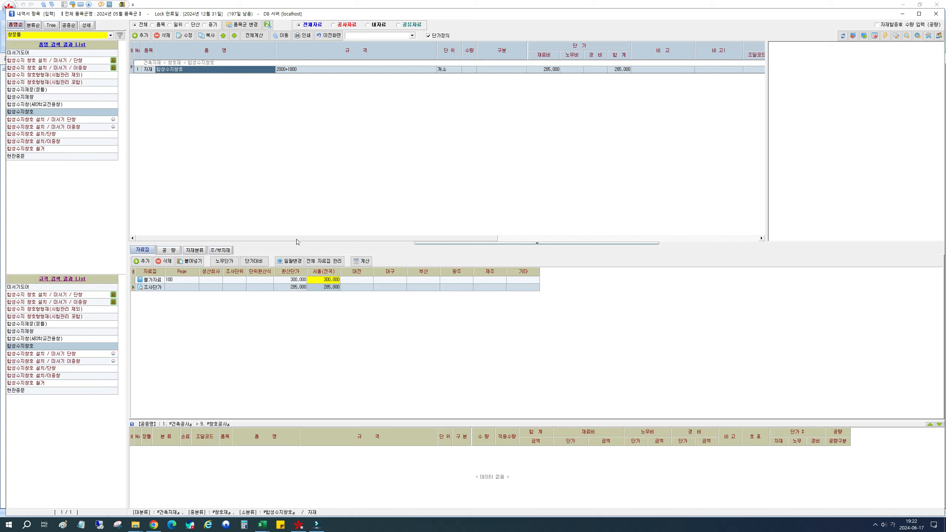
{"action": "left_click_drag", "start_coordinate": [297, 238], "coordinate": [542, 239]}
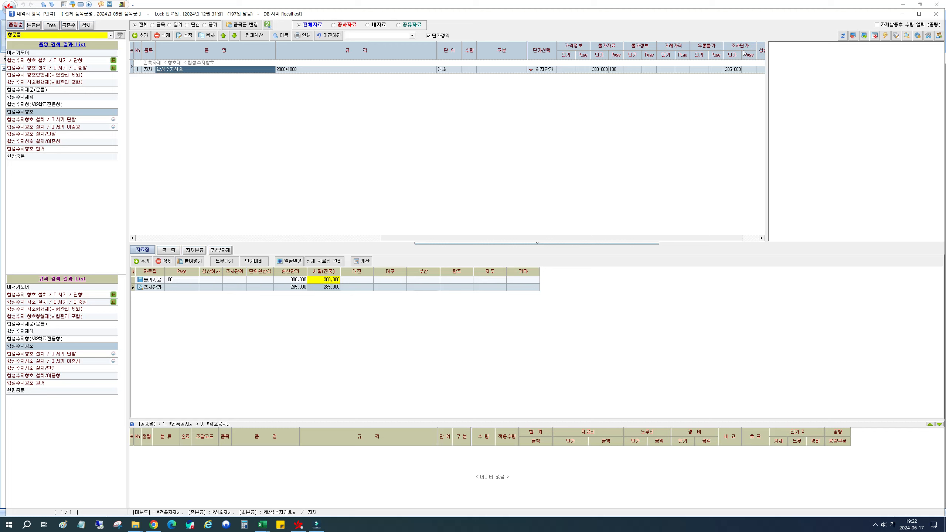
{"action": "left_click_drag", "start_coordinate": [437, 59], "coordinate": [405, 59]}
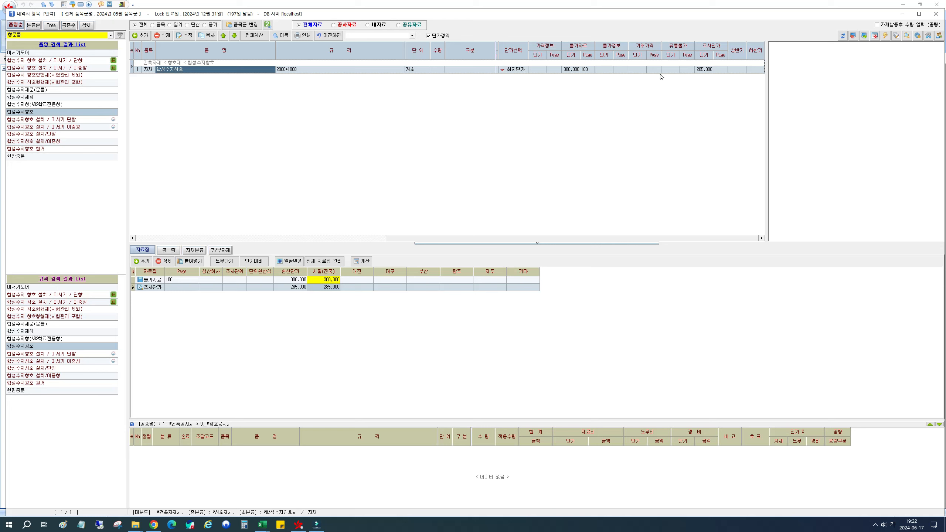
Add a 물가정보 price source row with page 200 and a 서울(전국) price of 310,000.
{"action": "left_click", "coordinate": [155, 318]}
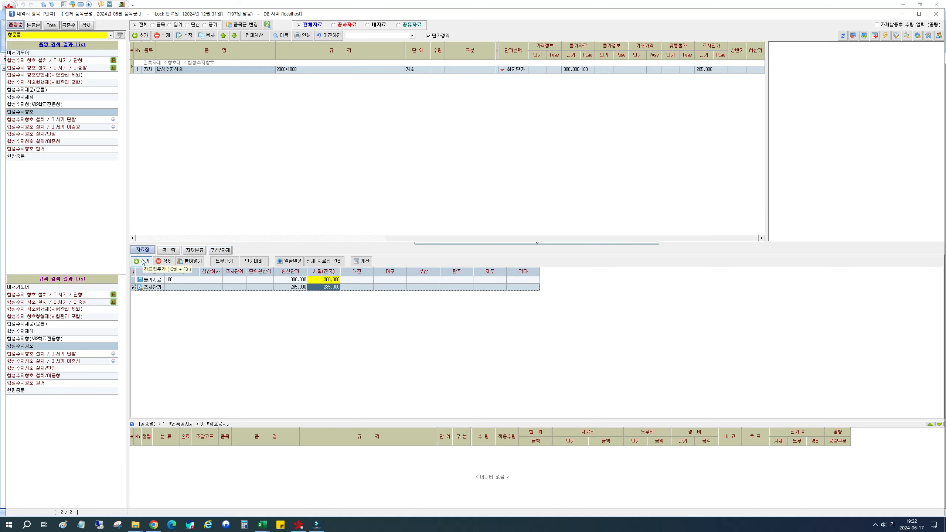
{"action": "left_click", "coordinate": [142, 262]}
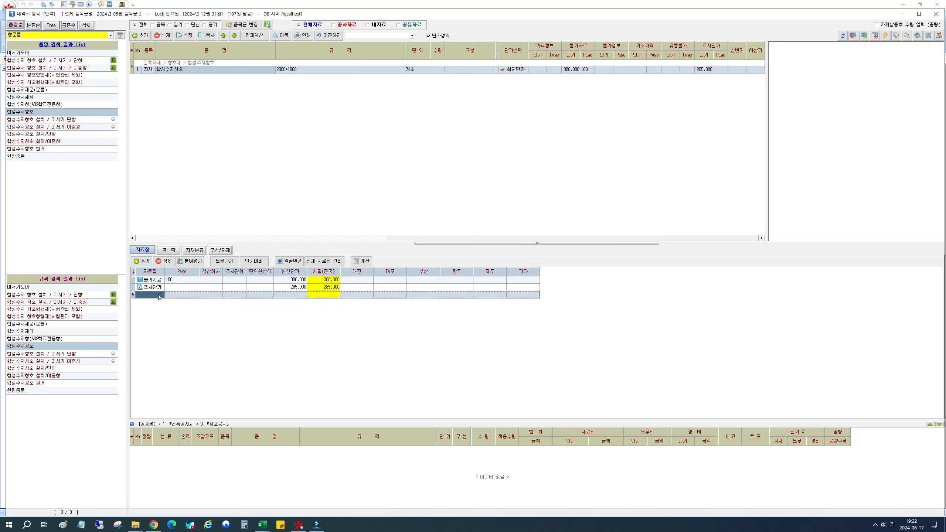
{"action": "left_click", "coordinate": [151, 296]}
{"action": "left_click", "coordinate": [161, 296]}
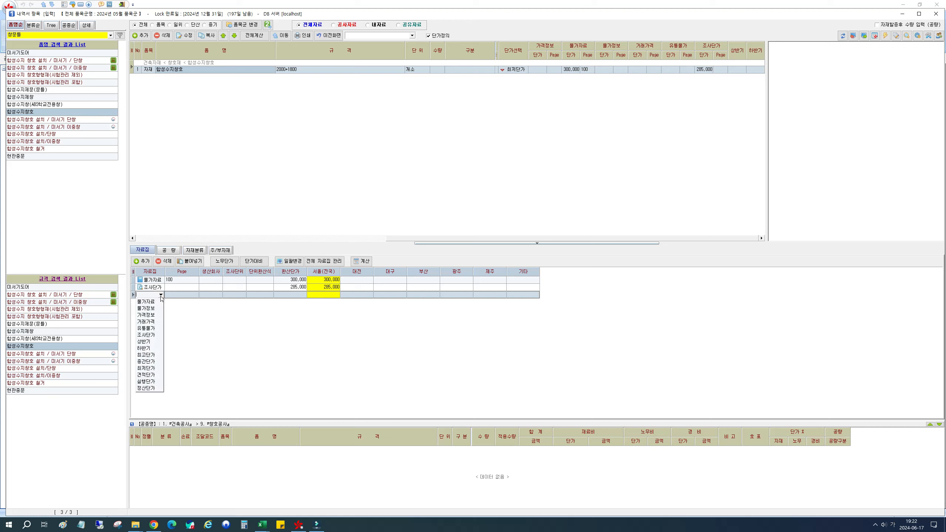
{"action": "left_click", "coordinate": [145, 312]}
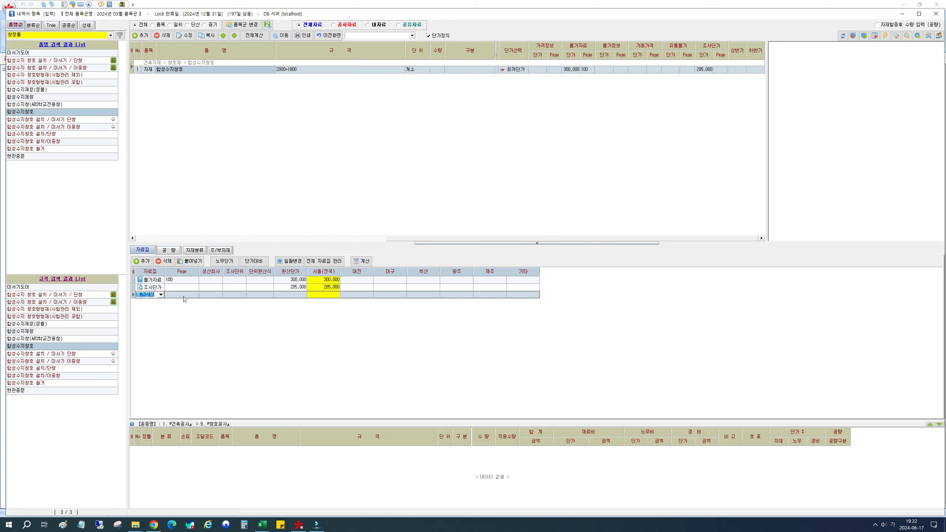
{"action": "key", "text": "Tab"}
{"action": "type", "text": "200"}
{"action": "key", "text": "Return"}
{"action": "left_click", "coordinate": [321, 295]}
{"action": "type", "text": "310000"}
{"action": "key", "text": "Return"}
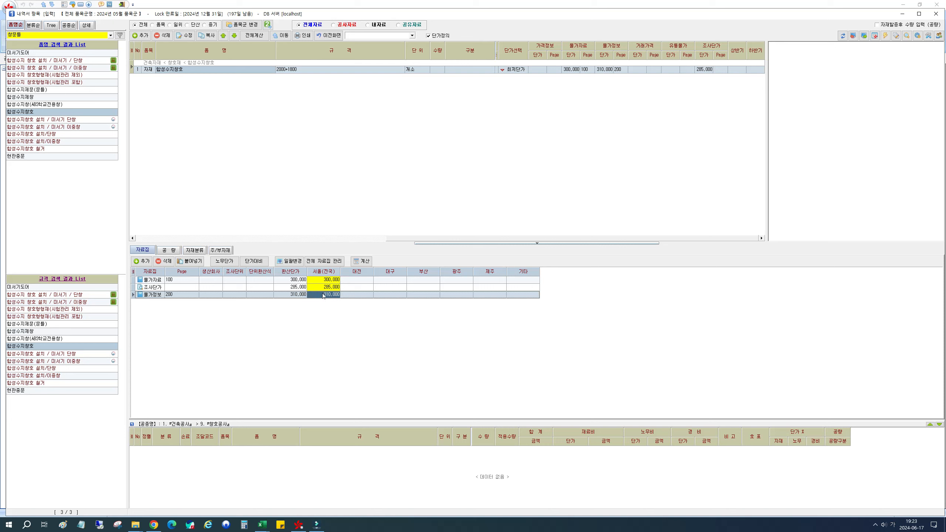
Enter a 거래가격 price of 290,000 and page 150 directly in the item's row of the item list.
{"action": "left_click", "coordinate": [536, 70]}
{"action": "left_click", "coordinate": [634, 70]}
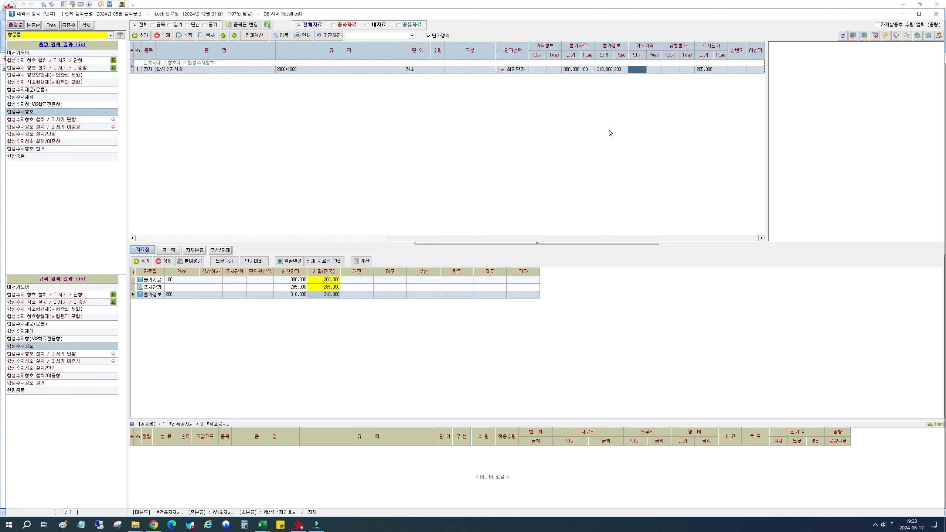
{"action": "type", "text": "290000"}
{"action": "key", "text": "Return"}
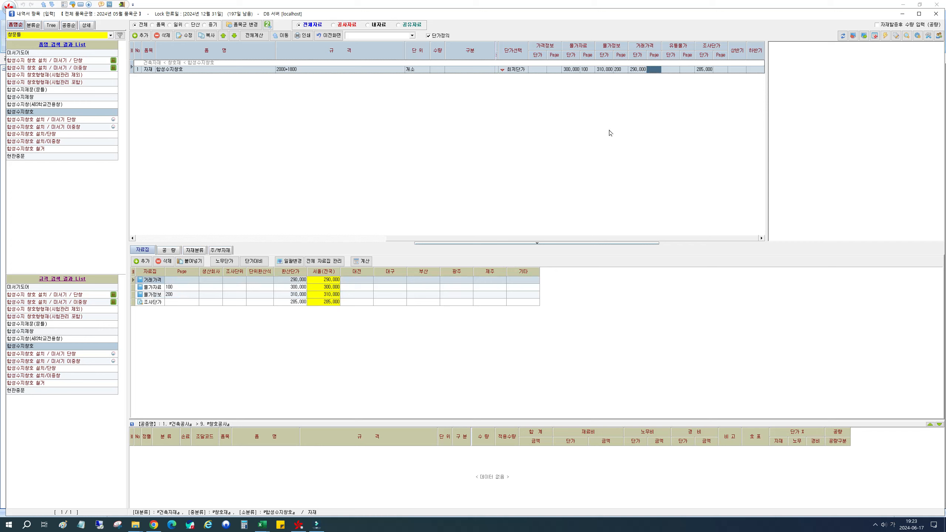
{"action": "type", "text": "150"}
{"action": "key", "text": "Return"}
Copy the 합성수지창호 item as a new item with the specification 2000*1500.
{"action": "left_click", "coordinate": [262, 71]}
{"action": "left_click", "coordinate": [290, 72]}
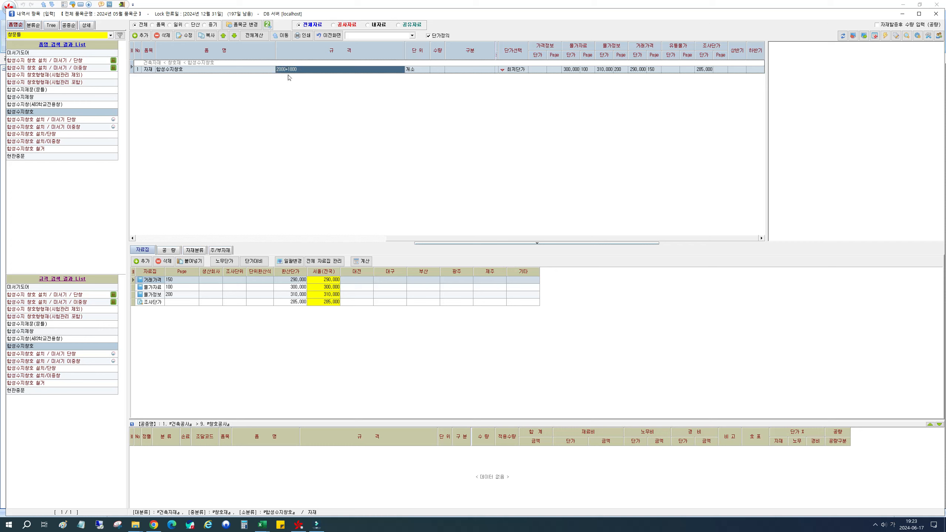
{"action": "left_click", "coordinate": [247, 73]}
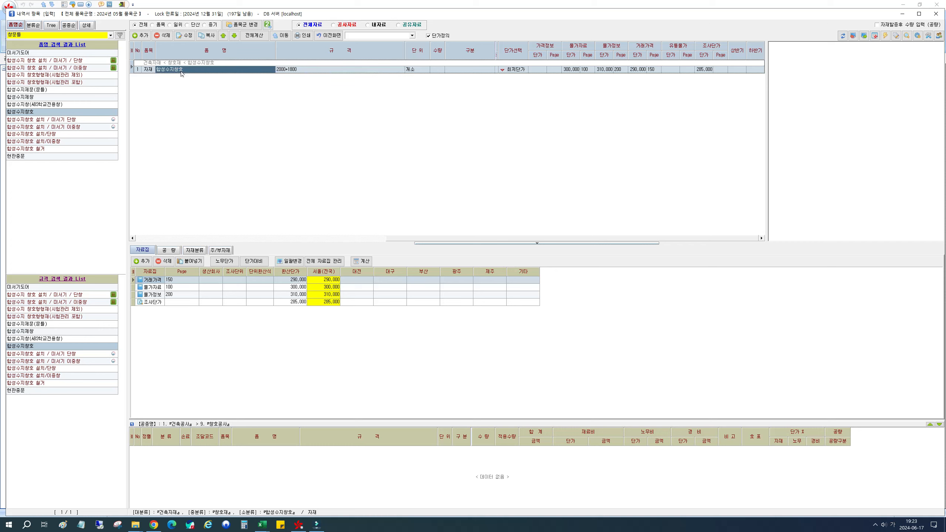
{"action": "left_click", "coordinate": [208, 36]}
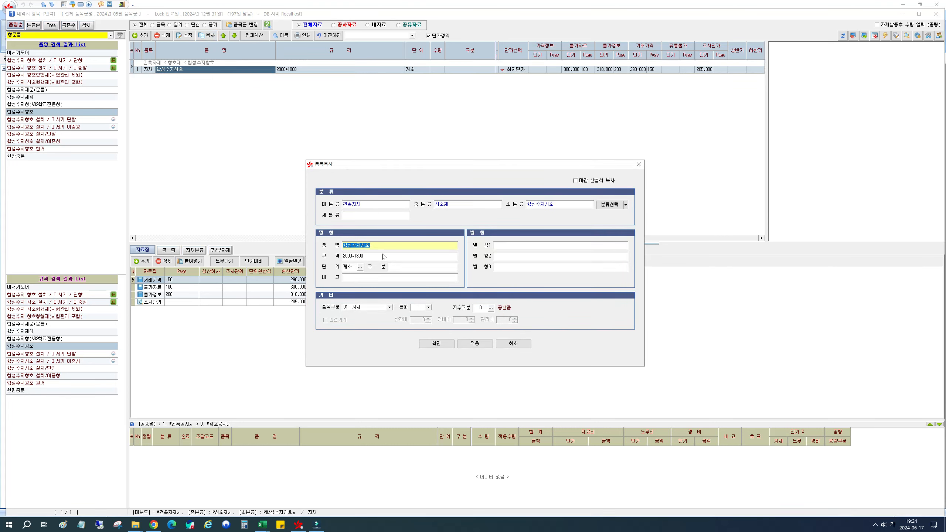
{"action": "left_click", "coordinate": [357, 255]}
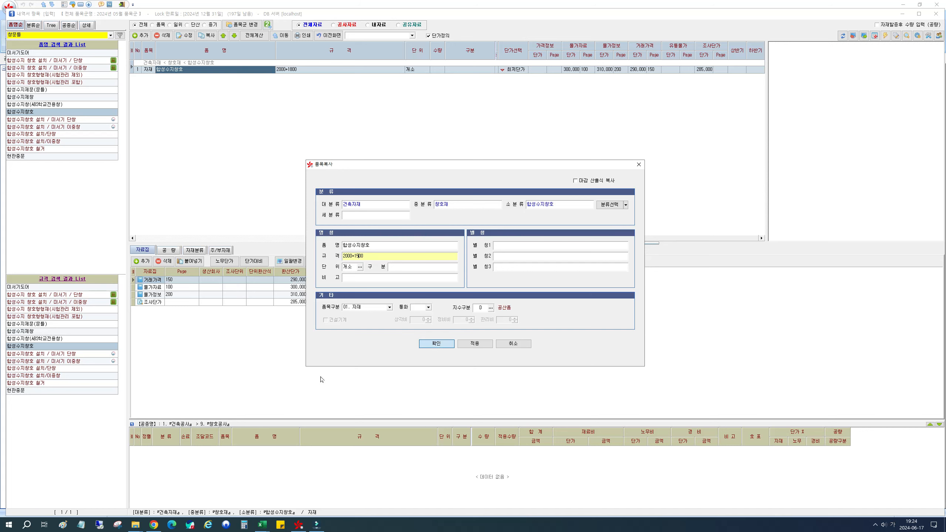
{"action": "left_click", "coordinate": [443, 344]}
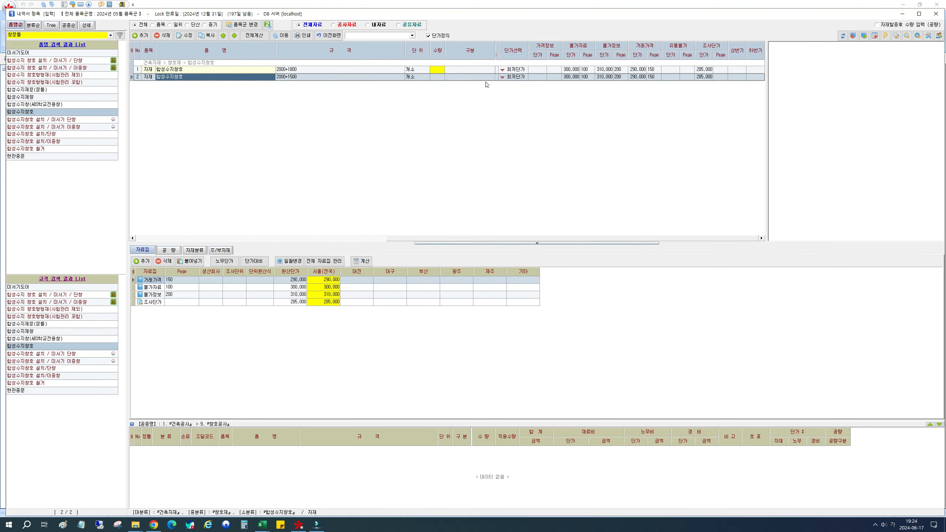
Copy the 2000*1500 item as another item with the specification 2000*1200, applying it without closing the copy dialog.
{"action": "left_click", "coordinate": [264, 240]}
{"action": "left_click_drag", "start_coordinate": [263, 239], "coordinate": [170, 240]}
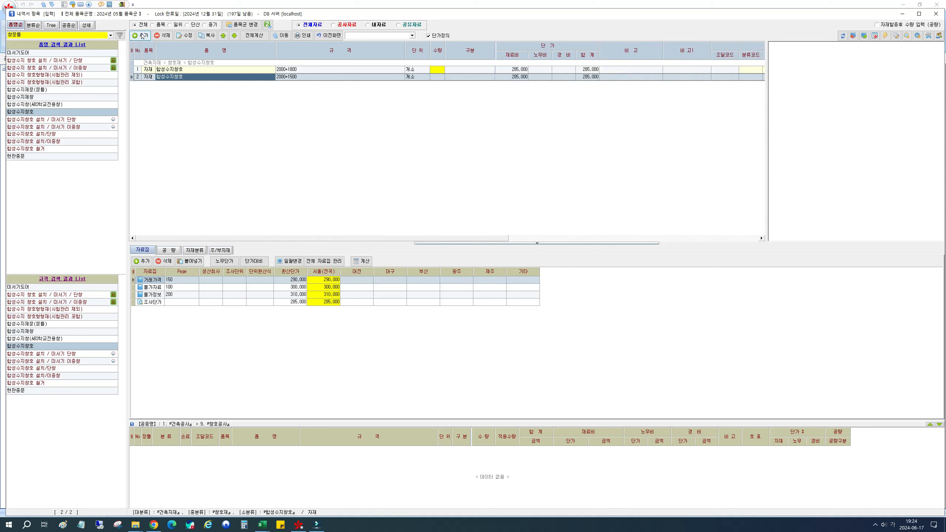
{"action": "left_click", "coordinate": [206, 36]}
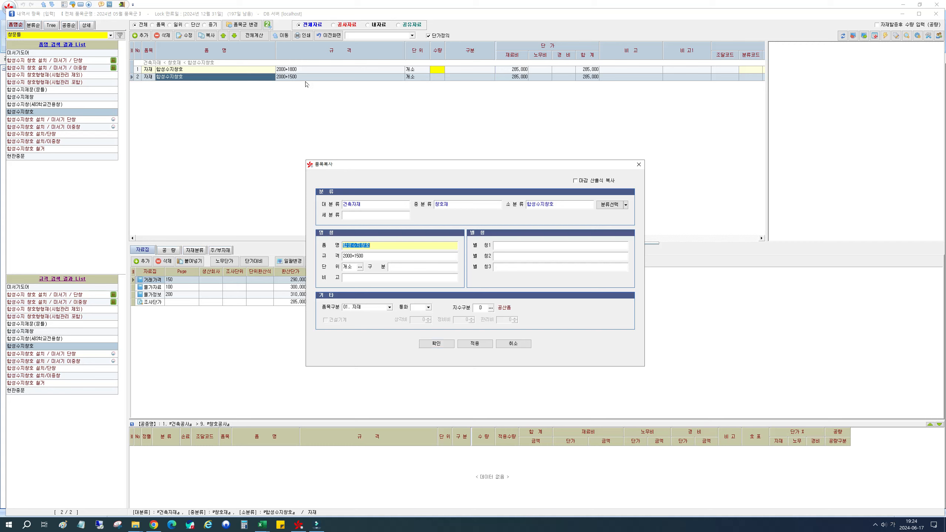
{"action": "left_click", "coordinate": [355, 256]}
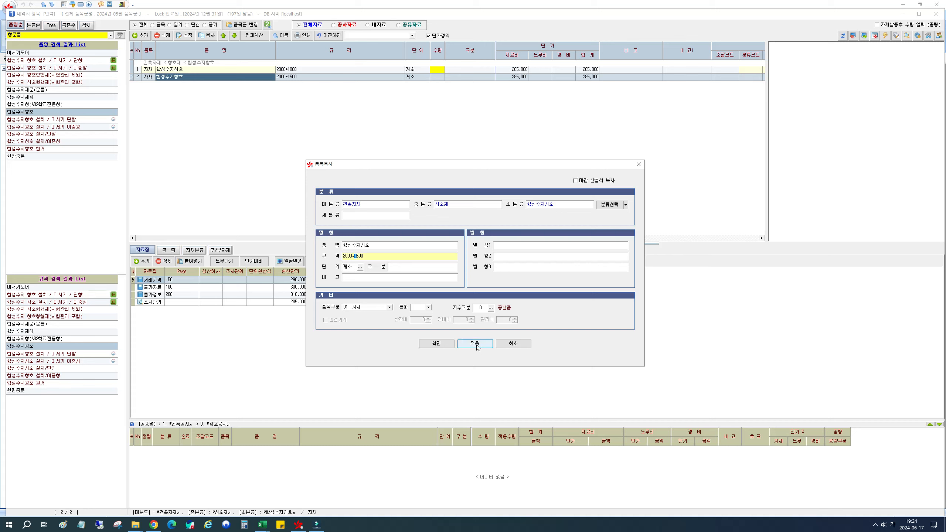
{"action": "left_click", "coordinate": [359, 256]}
{"action": "left_click_drag", "start_coordinate": [358, 256], "coordinate": [354, 256]}
{"action": "key", "text": "Right"}
{"action": "left_click_drag", "start_coordinate": [354, 256], "coordinate": [356, 256]}
{"action": "left_click", "coordinate": [474, 343]}
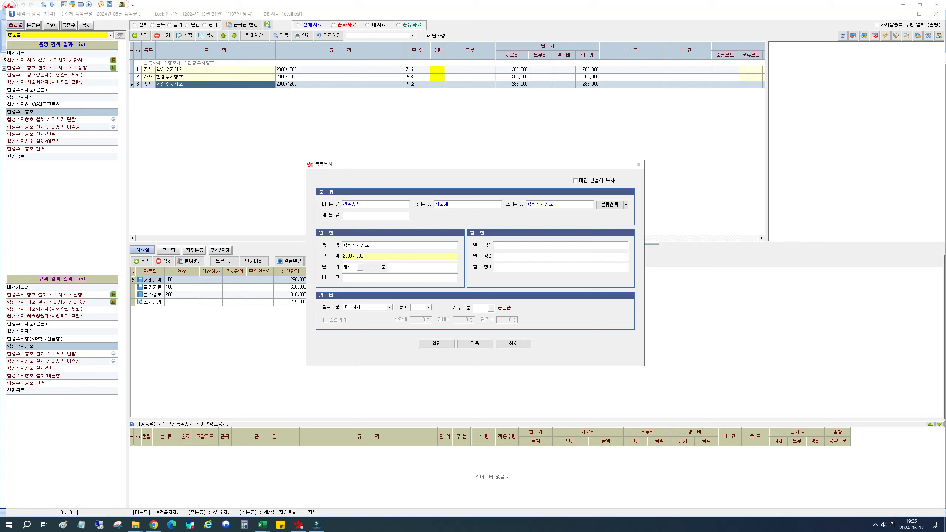
Copy the item once more with the specification 2000*1000 and close the copy dialog.
{"action": "type", "text": "10"}
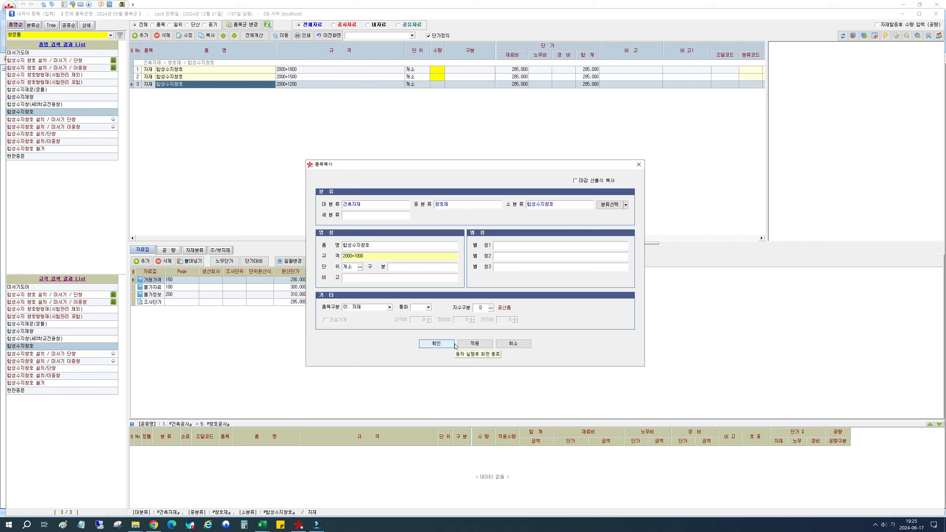
{"action": "left_click", "coordinate": [444, 345]}
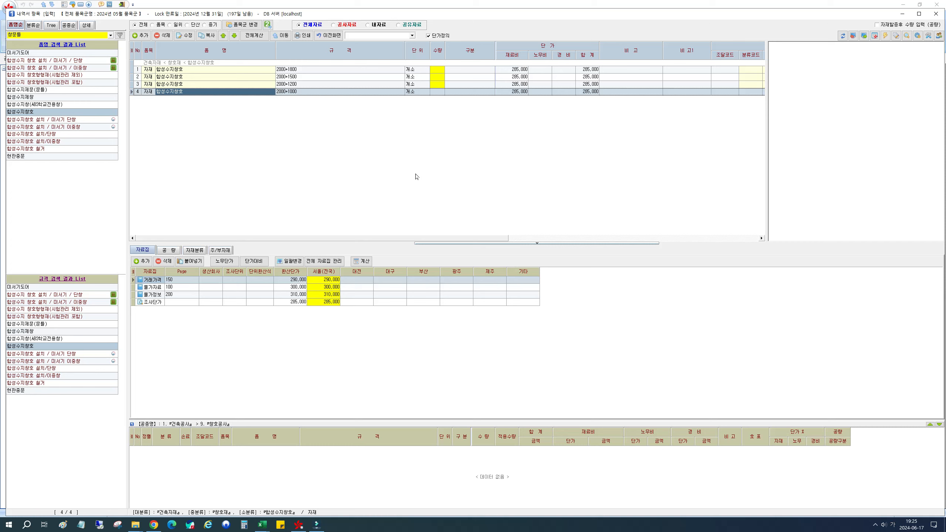
Set the 물가자료 unit prices to 280,000 for 2000*1500, 260,000 for 2000*1200 and 250,000 for 2000*1000.
{"action": "left_click", "coordinate": [513, 79]}
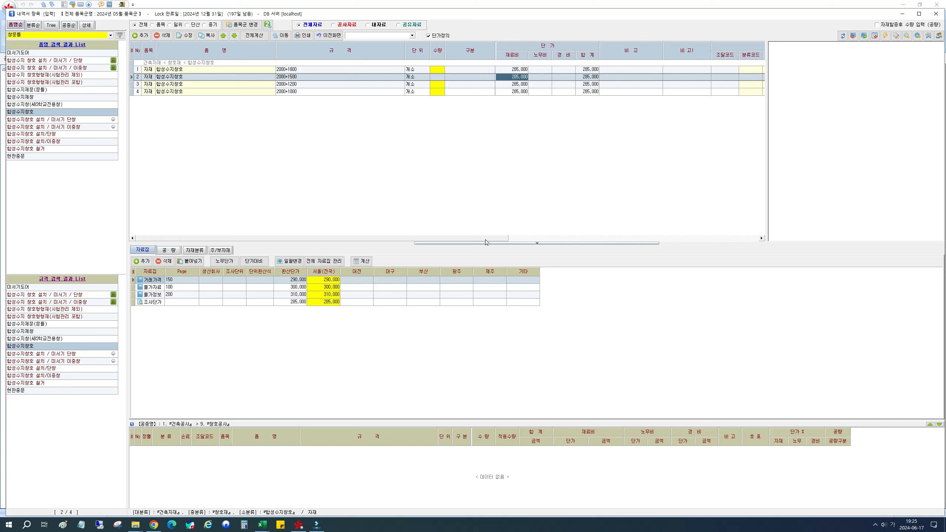
{"action": "left_click_drag", "start_coordinate": [469, 240], "coordinate": [739, 242]}
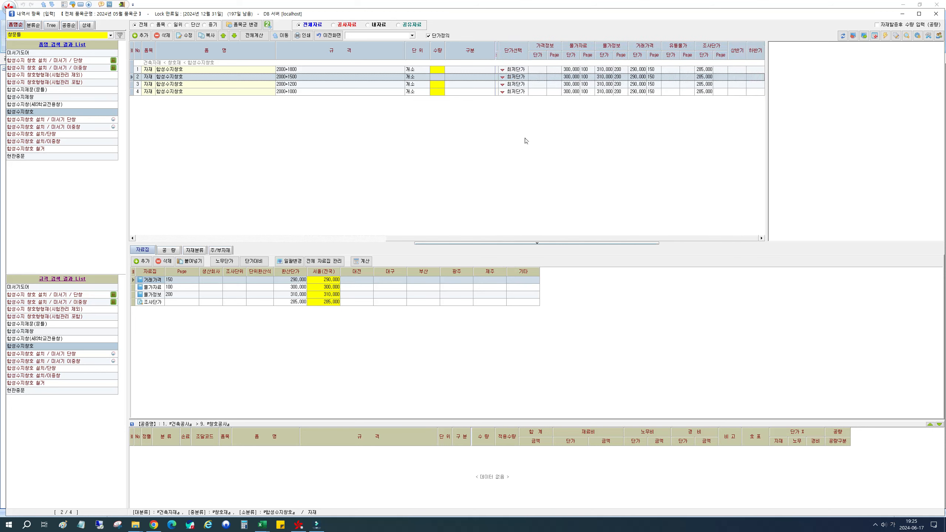
{"action": "left_click", "coordinate": [568, 79]}
{"action": "type", "text": "280"}
{"action": "key", "text": "Return"}
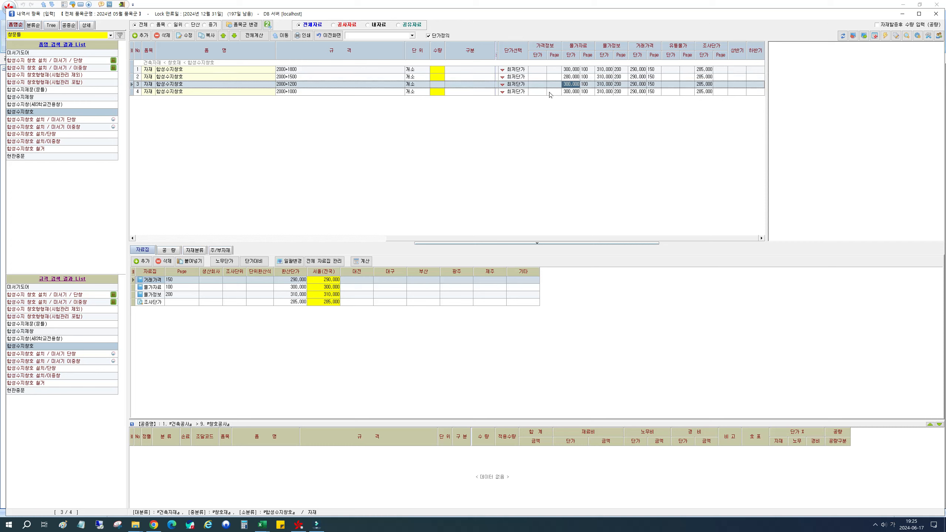
{"action": "type", "text": "260,000"}
{"action": "key", "text": "Return"}
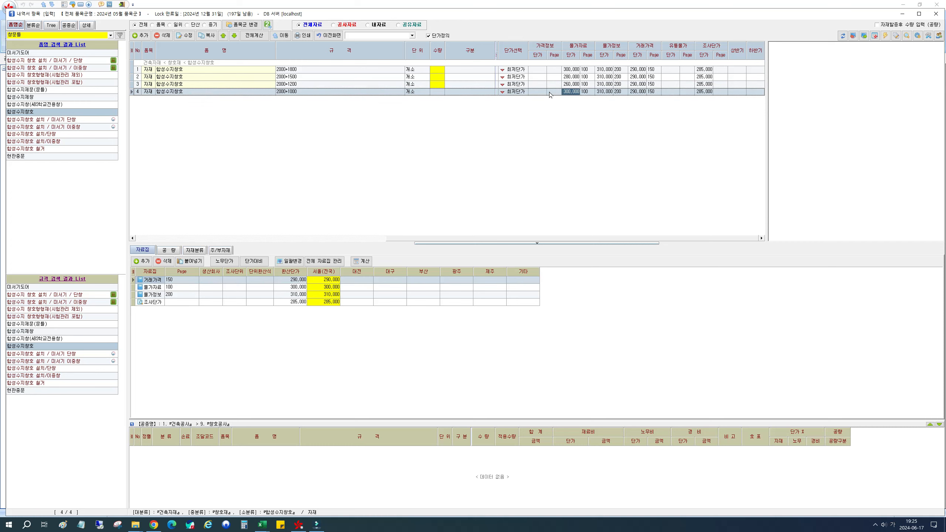
{"action": "type", "text": "250"}
{"action": "left_click", "coordinate": [645, 92]}
{"action": "left_click", "coordinate": [573, 70]}
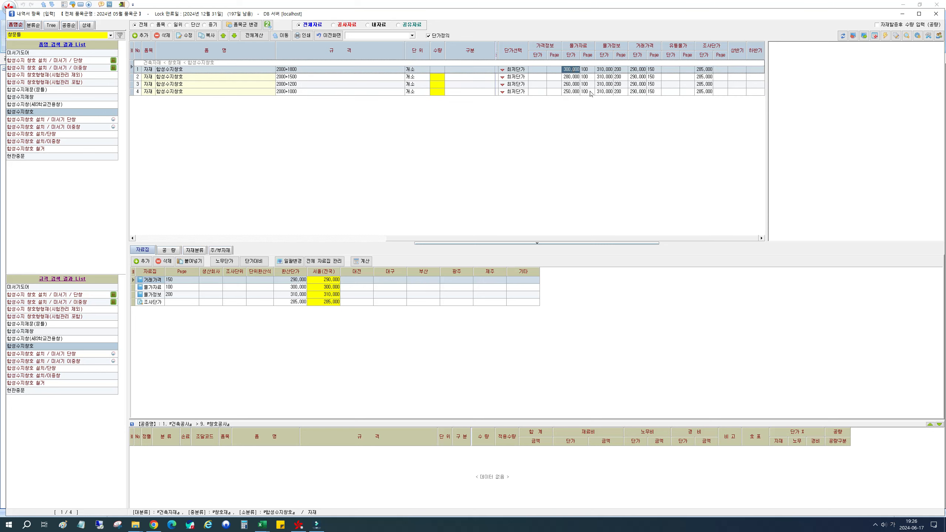
Set the 조사단가 unit price of the 2000*1500 item to 260,000 and return to the applied material prices.
{"action": "left_click", "coordinate": [709, 78]}
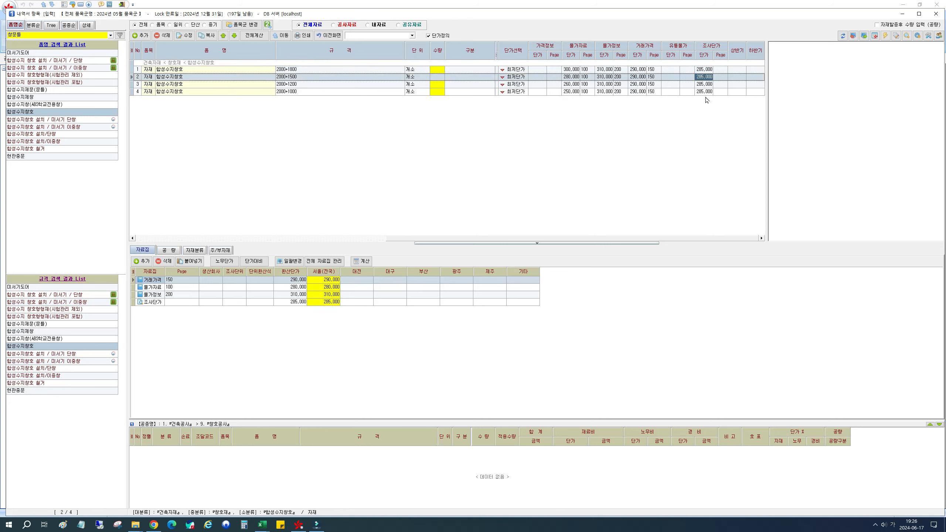
{"action": "type", "text": "2600"}
{"action": "key", "text": "Return"}
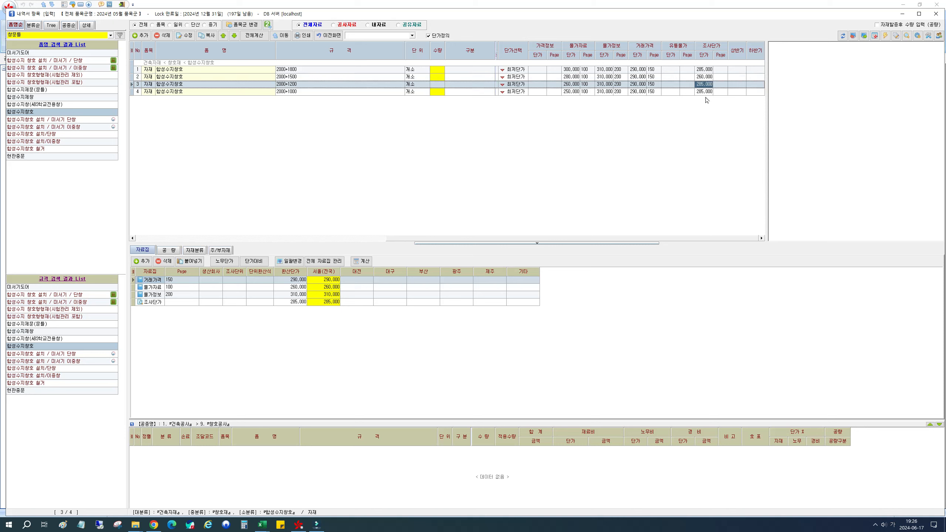
{"action": "left_click", "coordinate": [364, 237]}
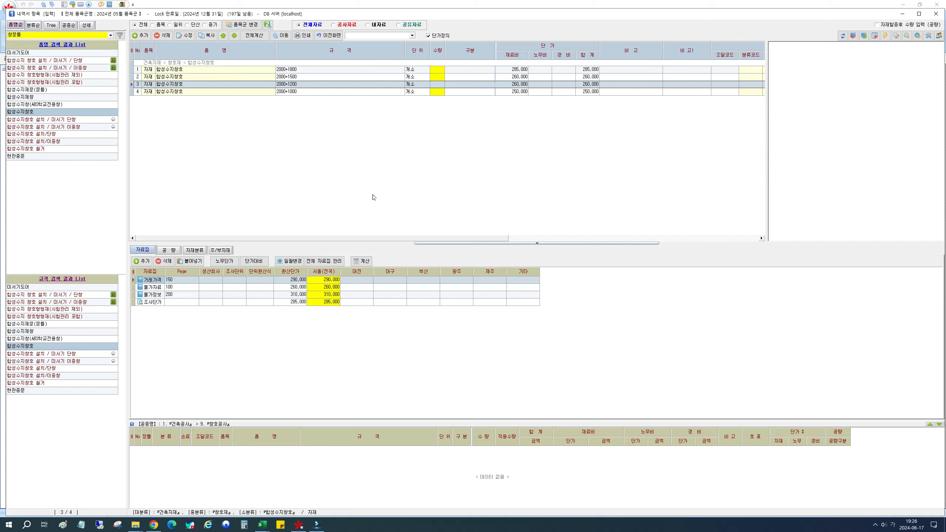
Review the classification tree offered for a new 품목, then leave the dialogs without adding an item.
{"action": "left_click", "coordinate": [141, 36]}
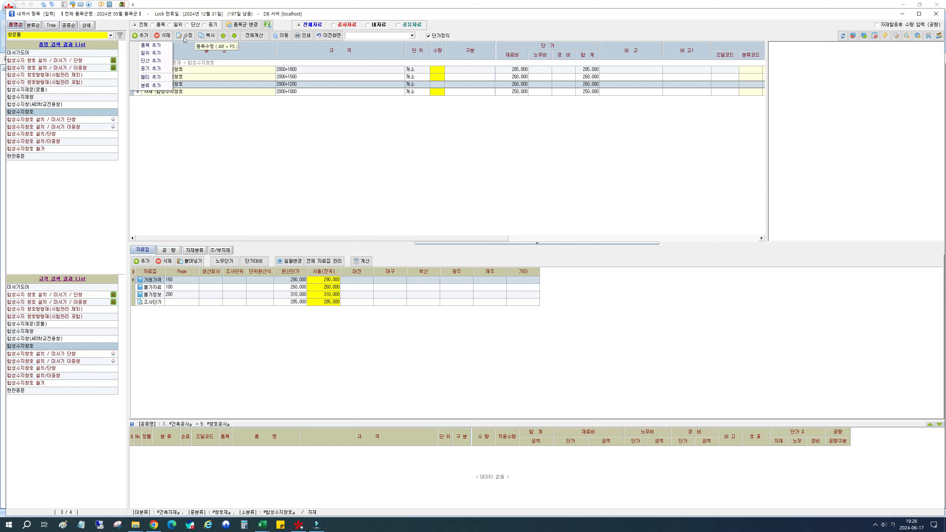
{"action": "left_click", "coordinate": [151, 45]}
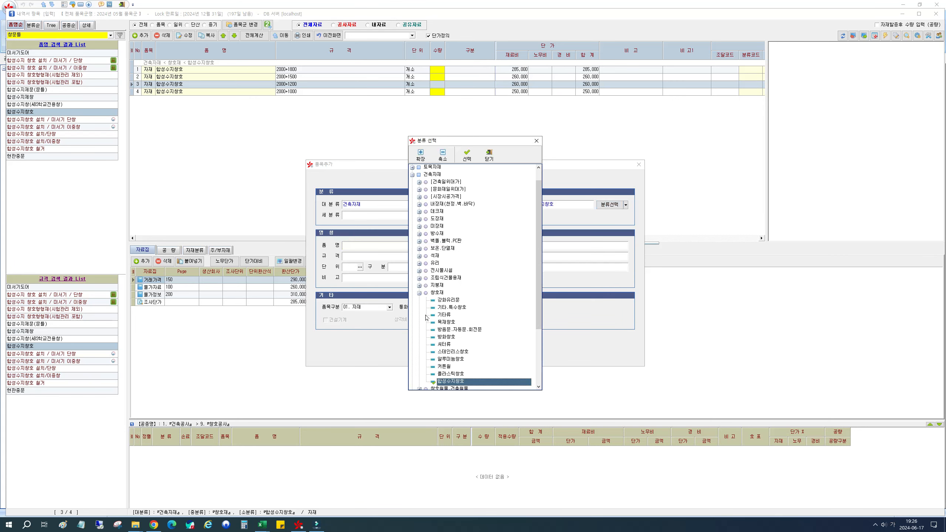
{"action": "scroll", "coordinate": [468, 262], "scroll_direction": "down", "scroll_amount": 4}
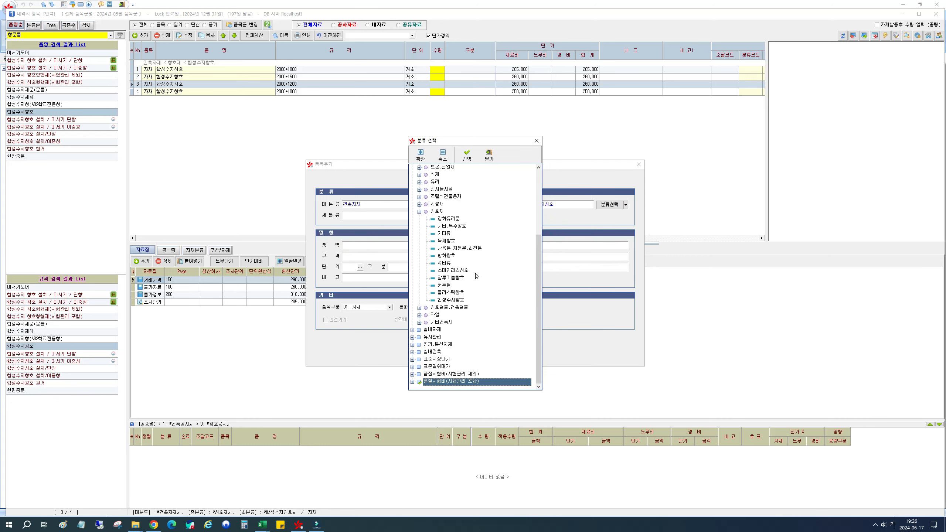
{"action": "left_click", "coordinate": [490, 153]}
{"action": "left_click", "coordinate": [453, 249]}
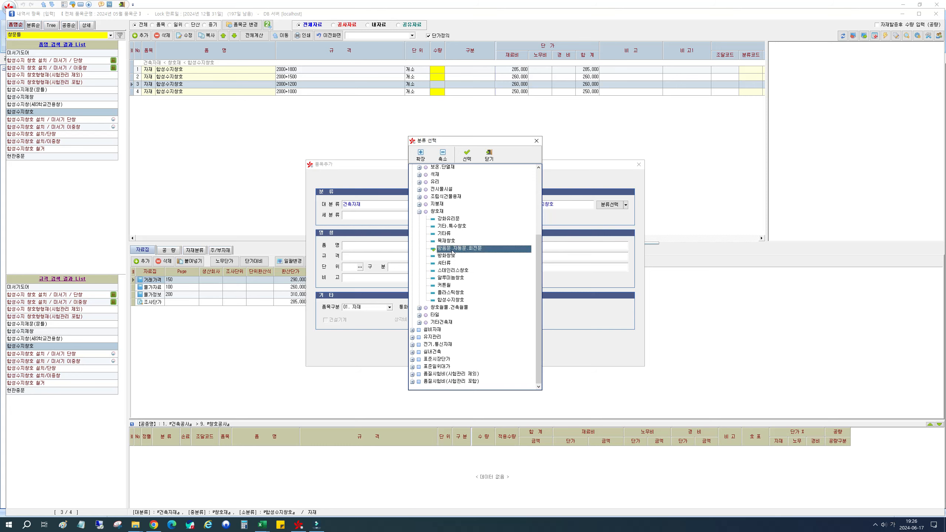
{"action": "left_click", "coordinate": [489, 160]}
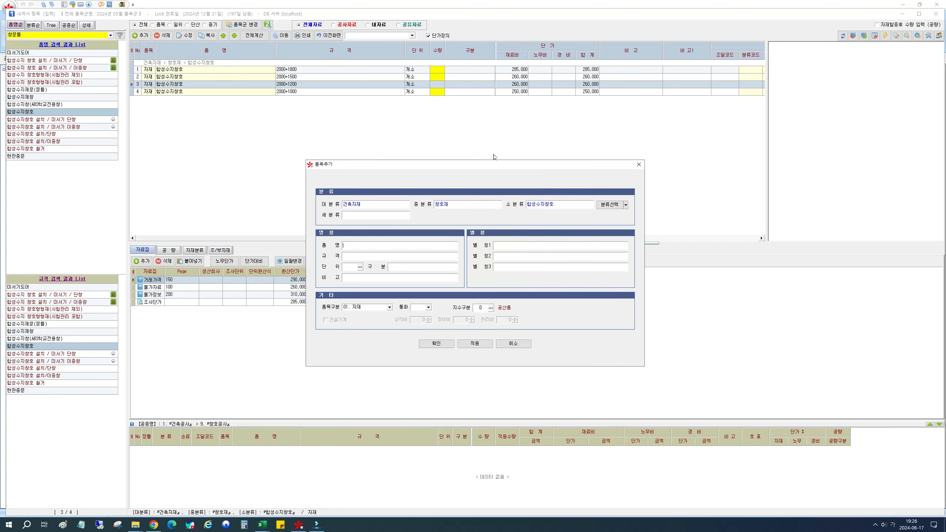
{"action": "left_click", "coordinate": [639, 165]}
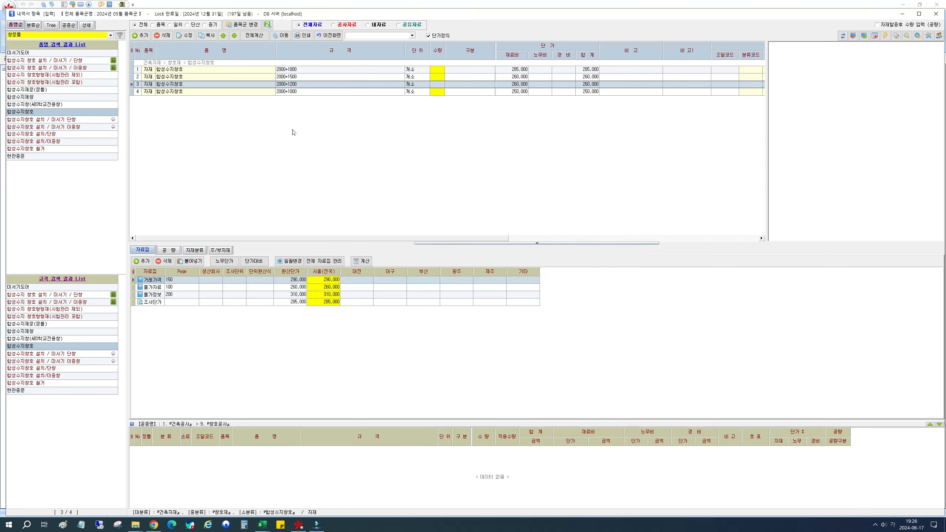
Examine the editing options for 대분류, 중분류, 소분류 and 세분류 in the 분류순 view.
{"action": "left_click", "coordinate": [33, 25]}
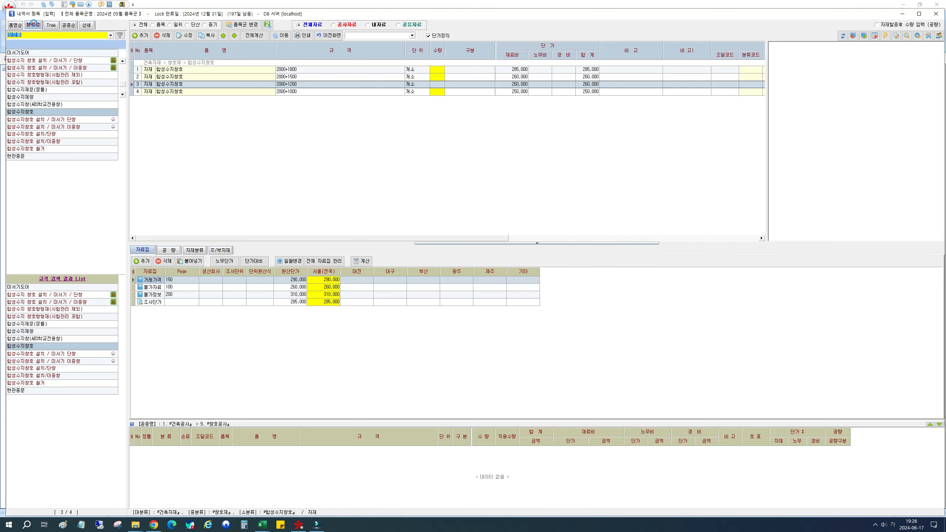
{"action": "left_click", "coordinate": [49, 25]}
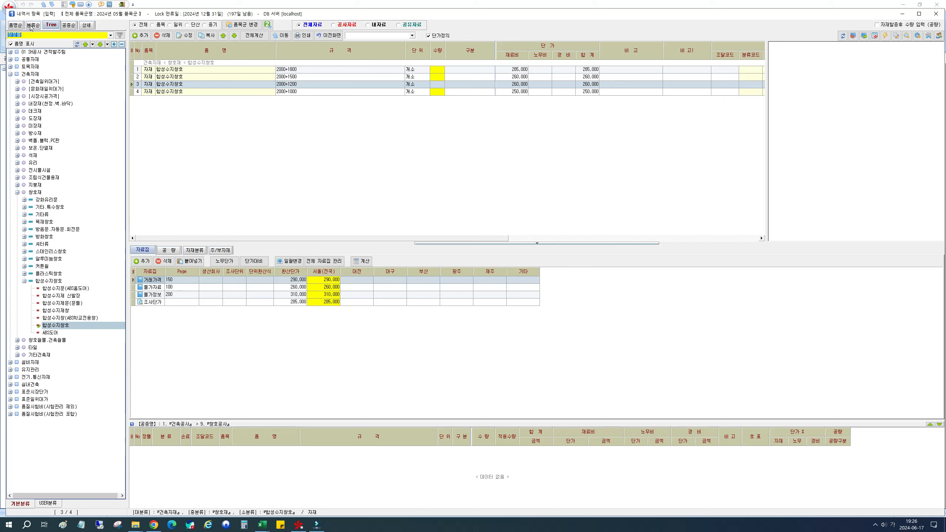
{"action": "left_click", "coordinate": [32, 25]}
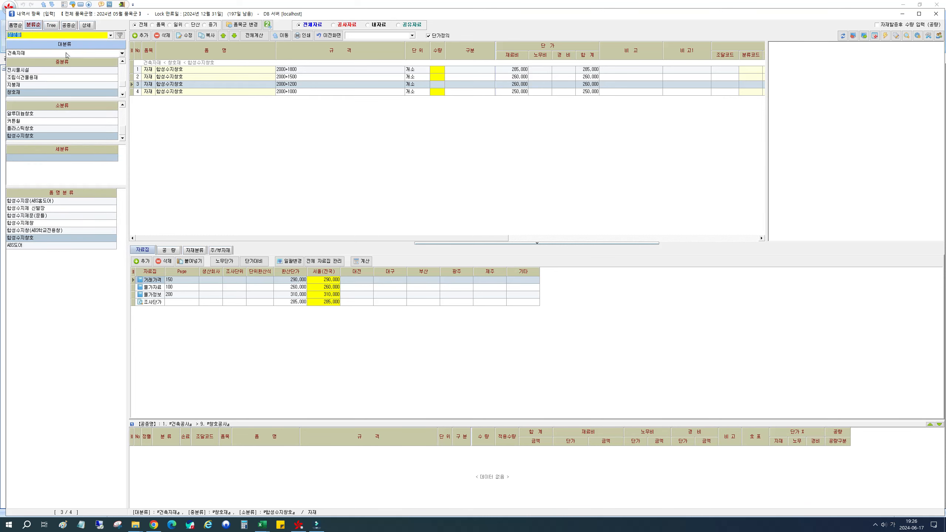
{"action": "right_click", "coordinate": [88, 56]}
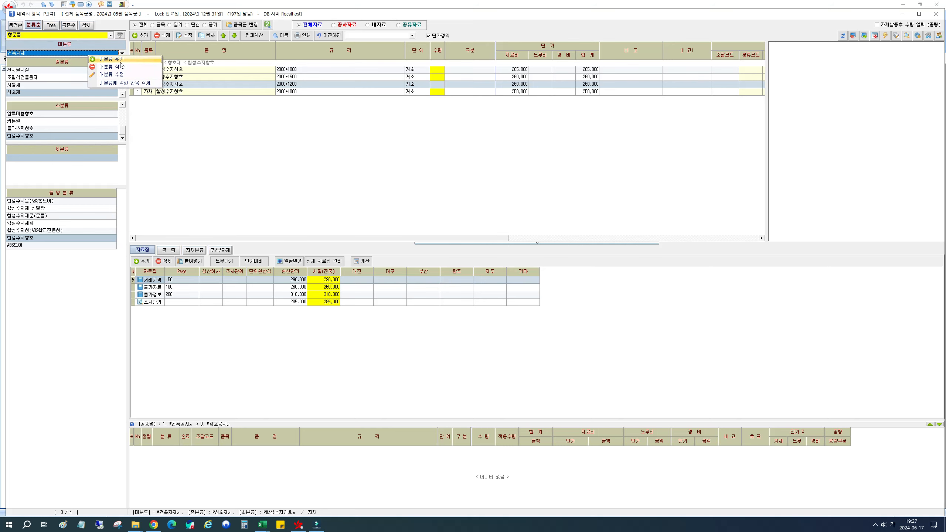
{"action": "left_click", "coordinate": [43, 78]}
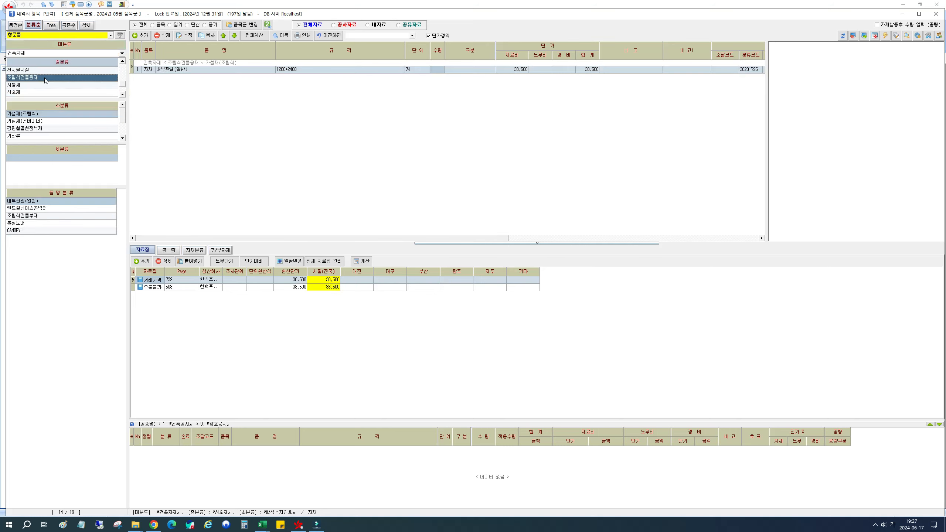
{"action": "right_click", "coordinate": [80, 83]}
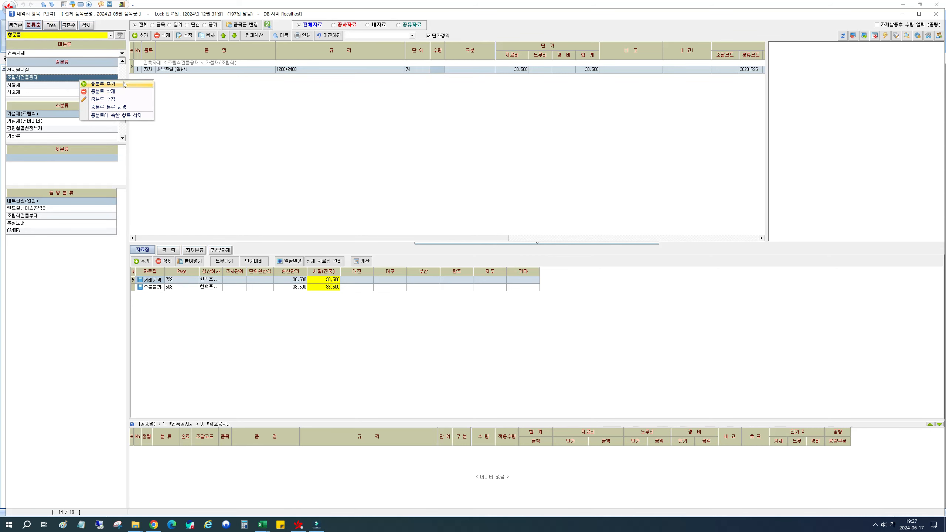
{"action": "left_click", "coordinate": [78, 121]}
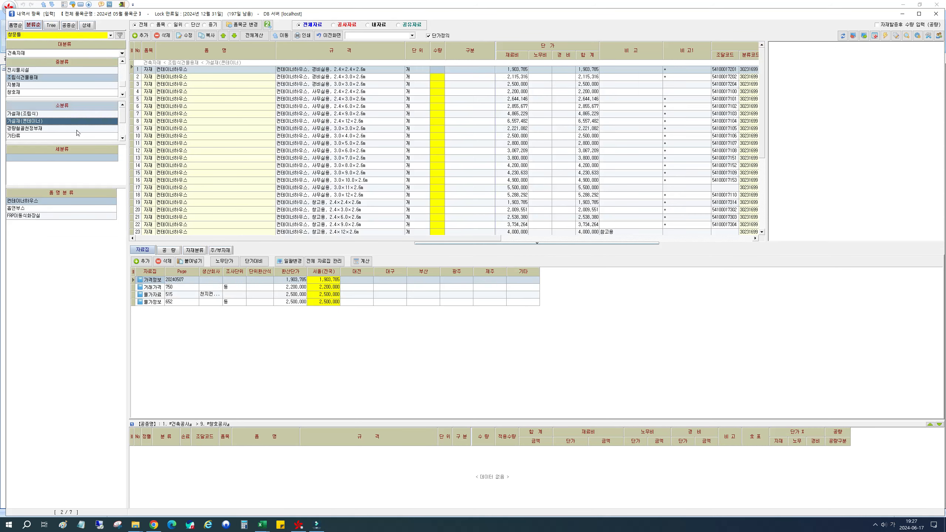
{"action": "right_click", "coordinate": [52, 130]}
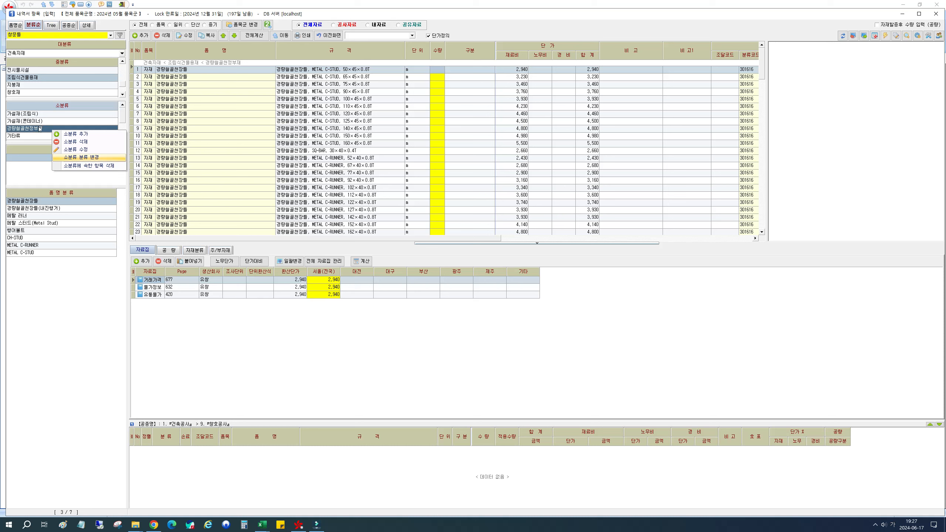
{"action": "left_click", "coordinate": [39, 167]}
{"action": "right_click", "coordinate": [39, 167]}
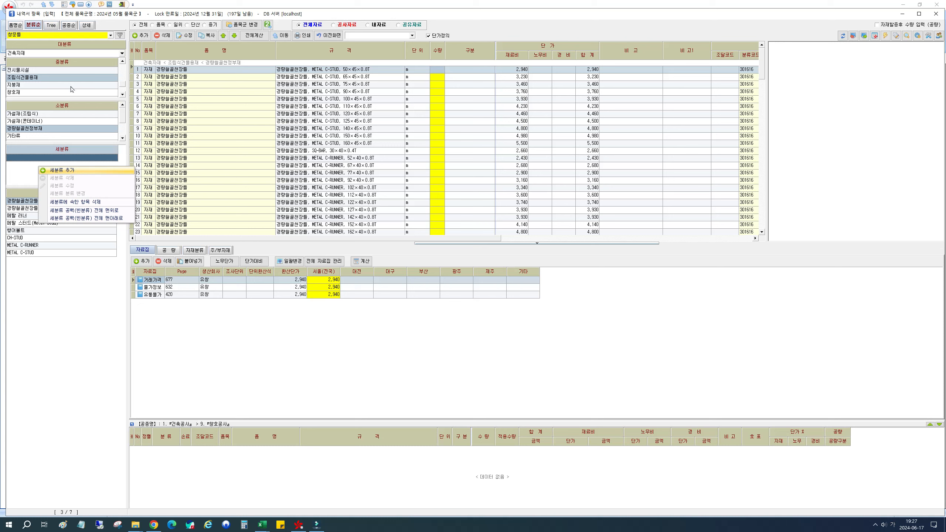
Examine the classification editing options for 경량철골천장부재 in the Tree view.
{"action": "left_click", "coordinate": [52, 25]}
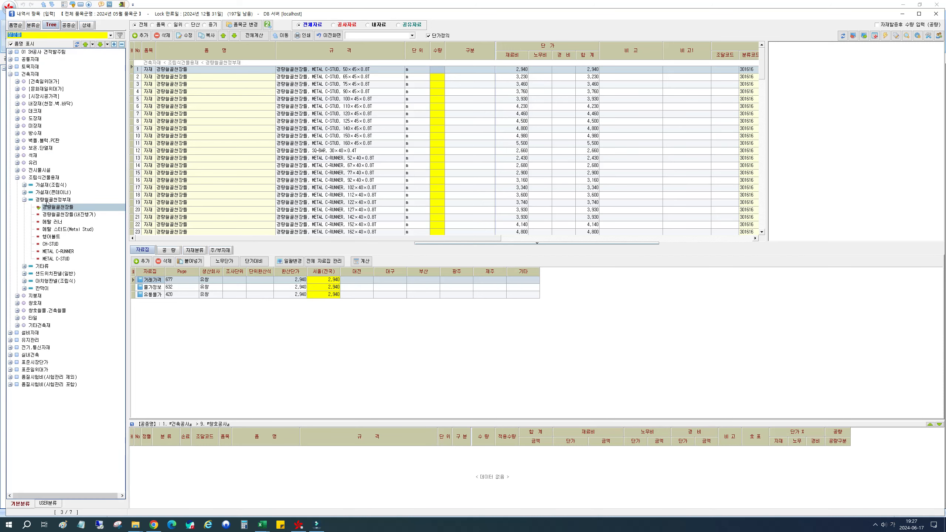
{"action": "right_click", "coordinate": [43, 205]}
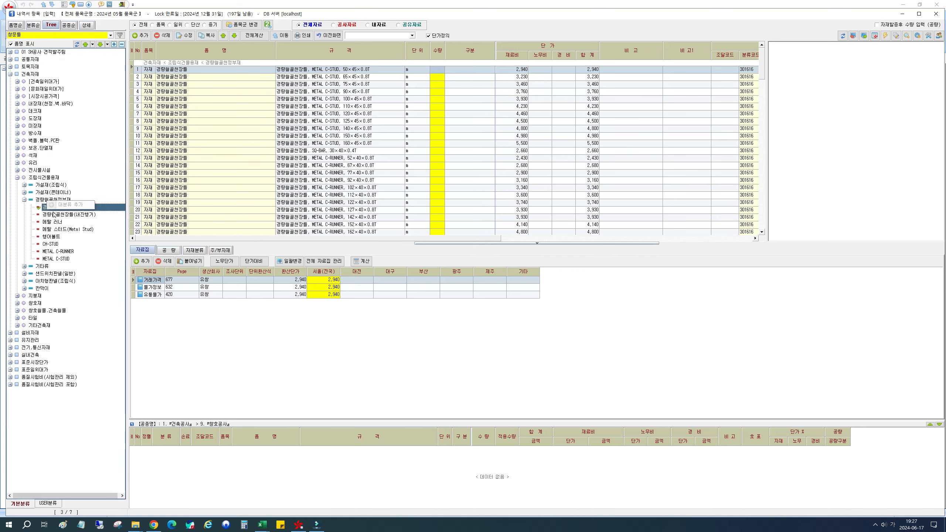
{"action": "left_click", "coordinate": [53, 201]}
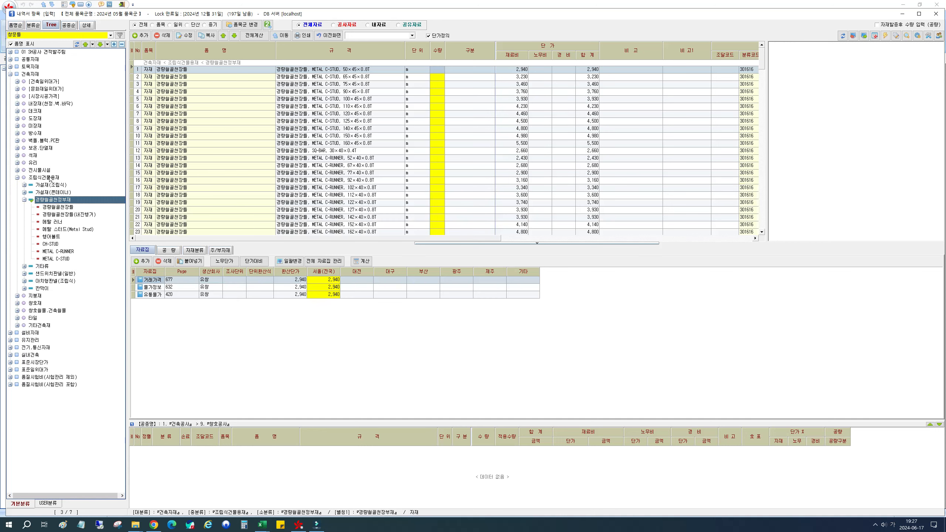
{"action": "right_click", "coordinate": [59, 202]}
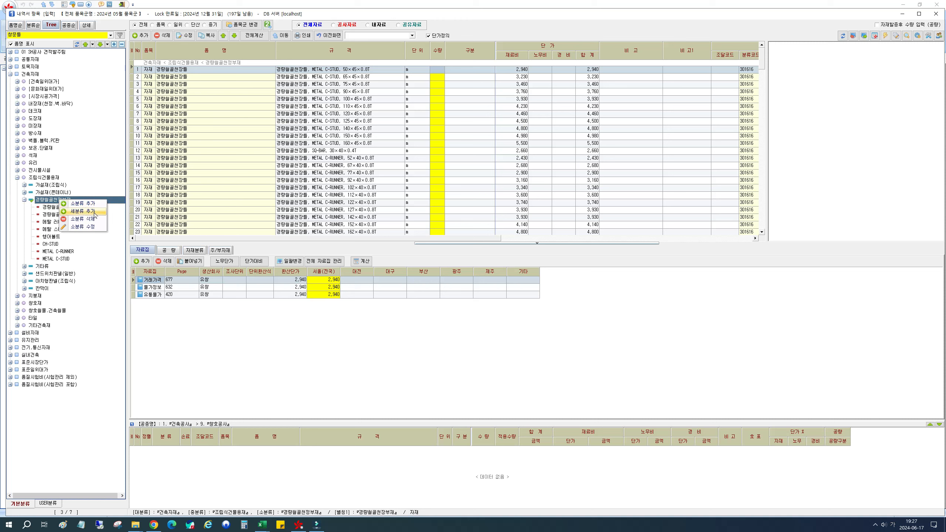
Add a new 대분류 named 사용자분류 in the 분류순 view.
{"action": "left_click", "coordinate": [34, 26]}
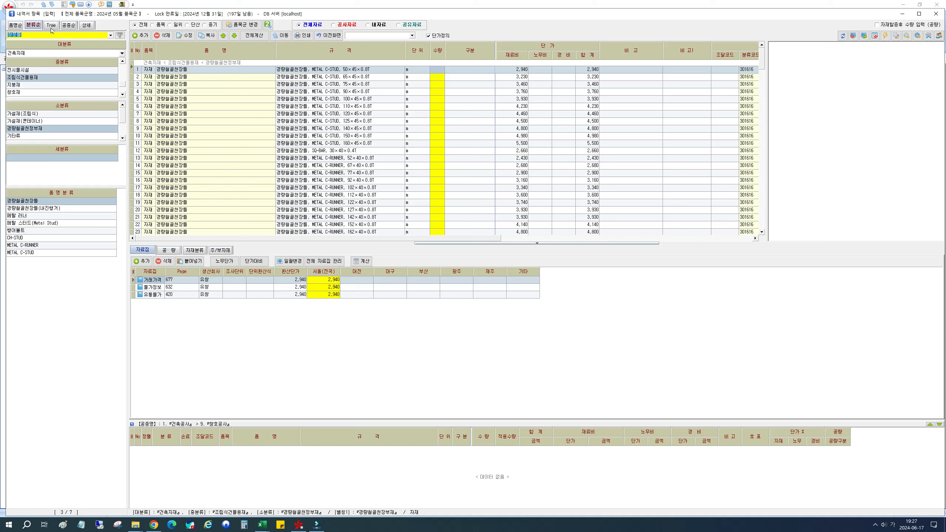
{"action": "right_click", "coordinate": [69, 54]}
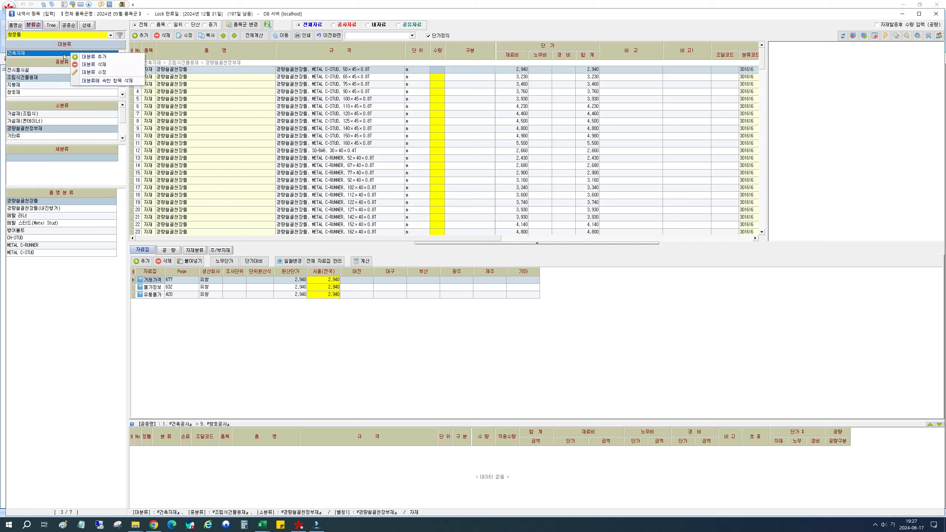
{"action": "left_click", "coordinate": [93, 56]}
{"action": "key", "text": "Hangul"}
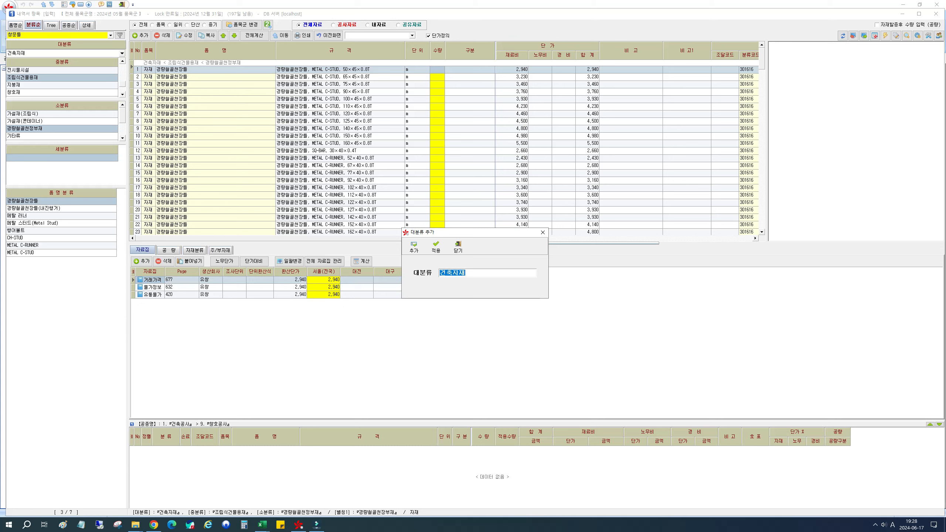
{"action": "type", "text": "USER"}
{"action": "key", "text": "shift+Home"}
{"action": "key", "text": "Hangul"}
{"action": "type", "text": "사용ㅈ"}
{"action": "type", "text": "자분류"}
{"action": "left_click", "coordinate": [422, 250]}
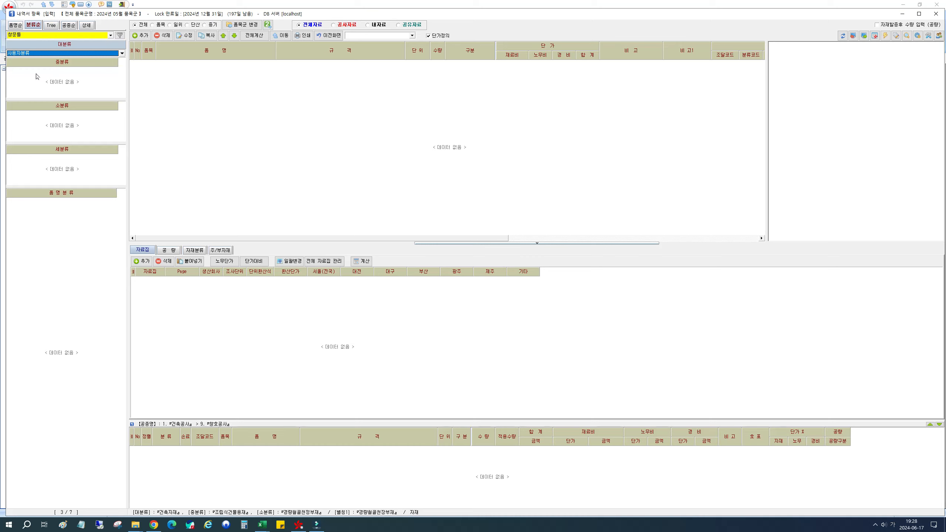
Add a 중분류 named 사용자중분류 under the 대분류 사용자분류.
{"action": "left_click", "coordinate": [68, 77]}
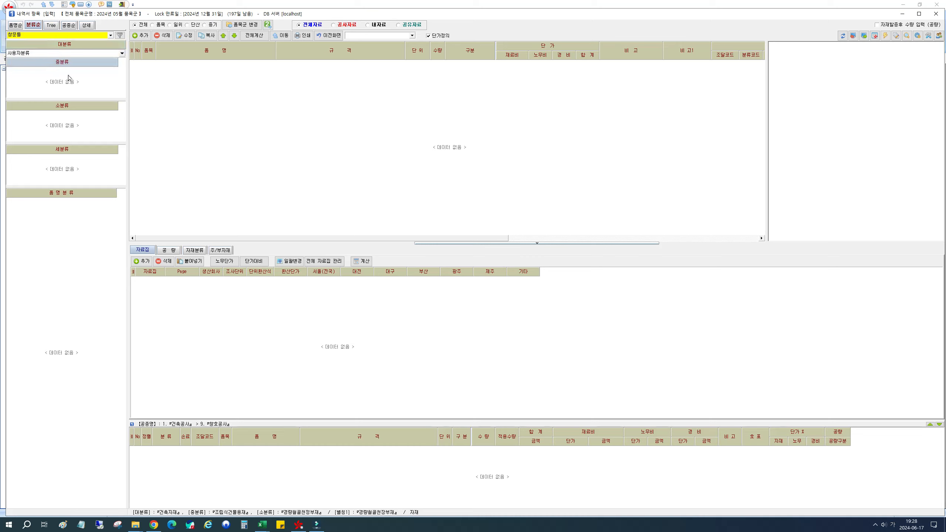
{"action": "right_click", "coordinate": [68, 78]}
{"action": "left_click", "coordinate": [91, 81]}
{"action": "type", "text": "샃"}
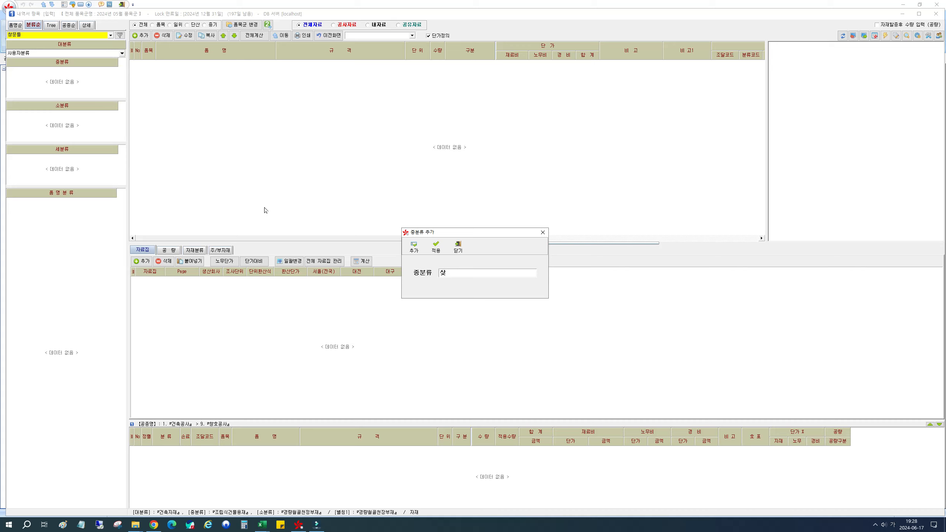
{"action": "type", "text": "용자주"}
{"action": "type", "text": "분류"}
{"action": "left_click", "coordinate": [415, 249]}
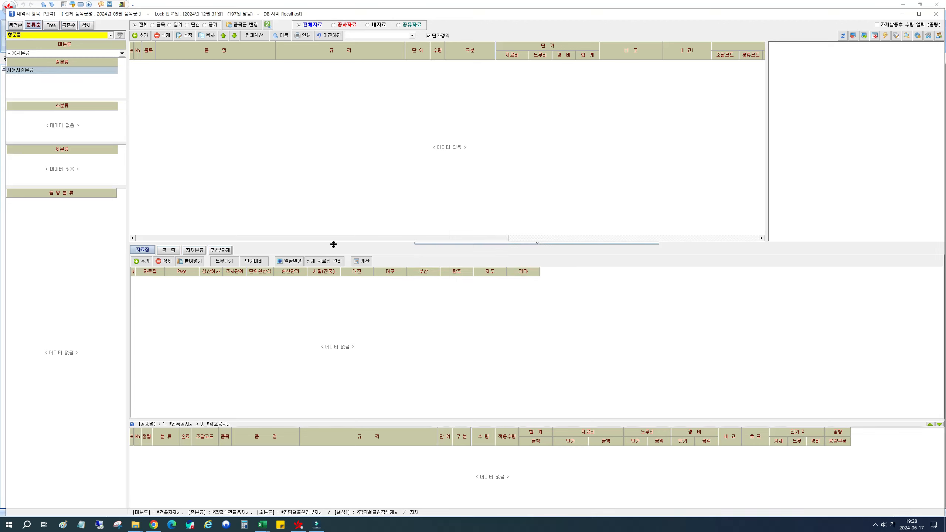
Add a 소분류 named 사용자소분류 under 사용자중분류.
{"action": "right_click", "coordinate": [61, 120]}
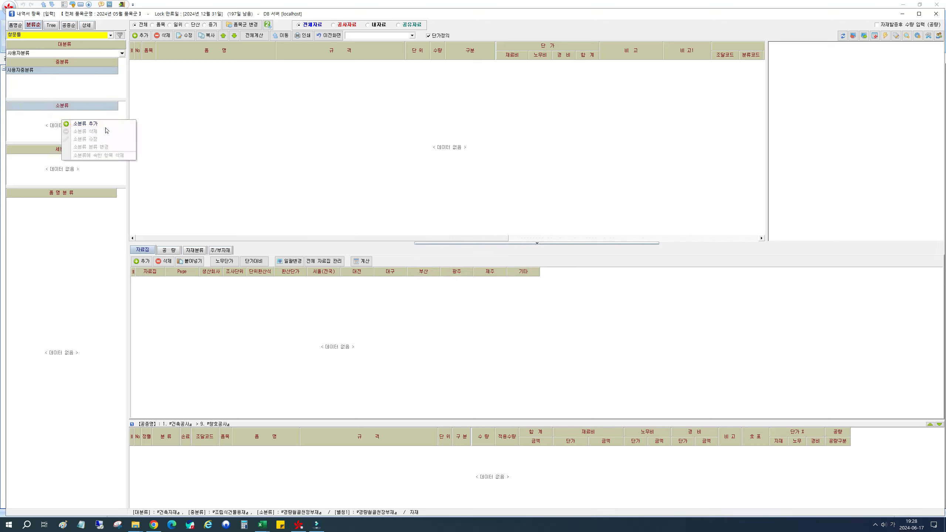
{"action": "left_click", "coordinate": [104, 127]}
{"action": "type", "text": "사용자소"}
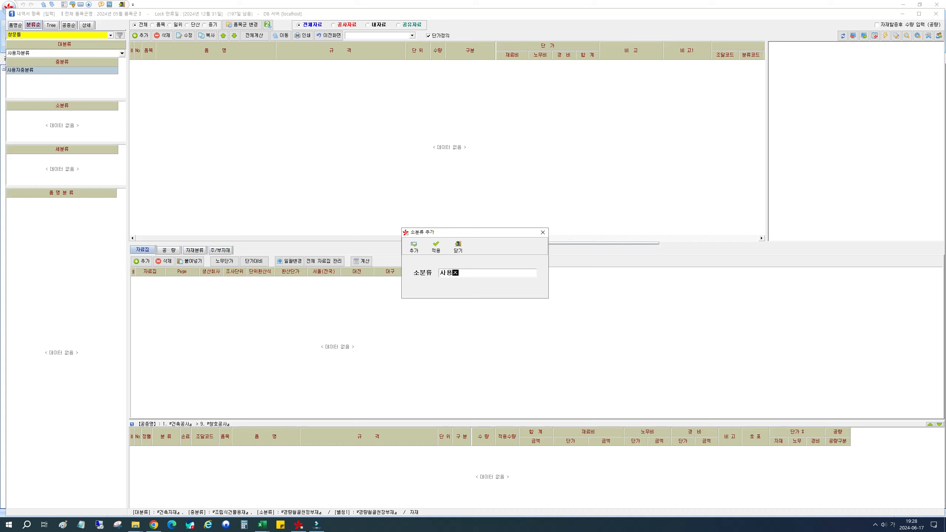
{"action": "type", "text": "분류"}
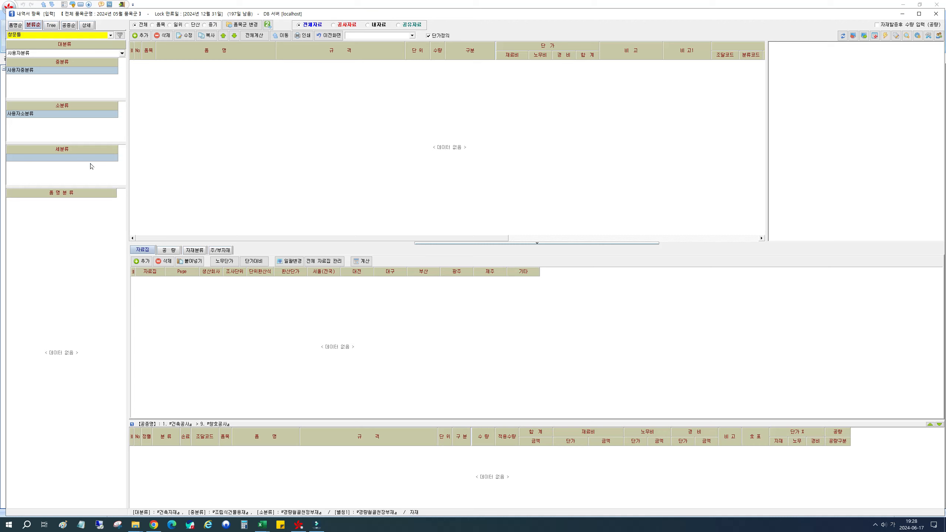
Add a 세분류 named 사용자세분류 under 사용자소분류.
{"action": "left_click", "coordinate": [91, 166]}
{"action": "left_click", "coordinate": [112, 167]}
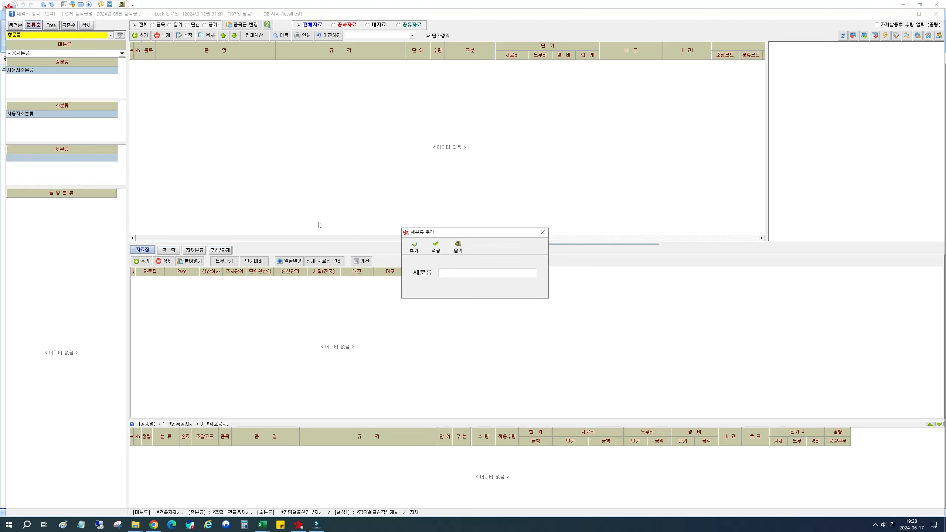
{"action": "type", "text": "사용자세분류"}
{"action": "left_click", "coordinate": [413, 247]}
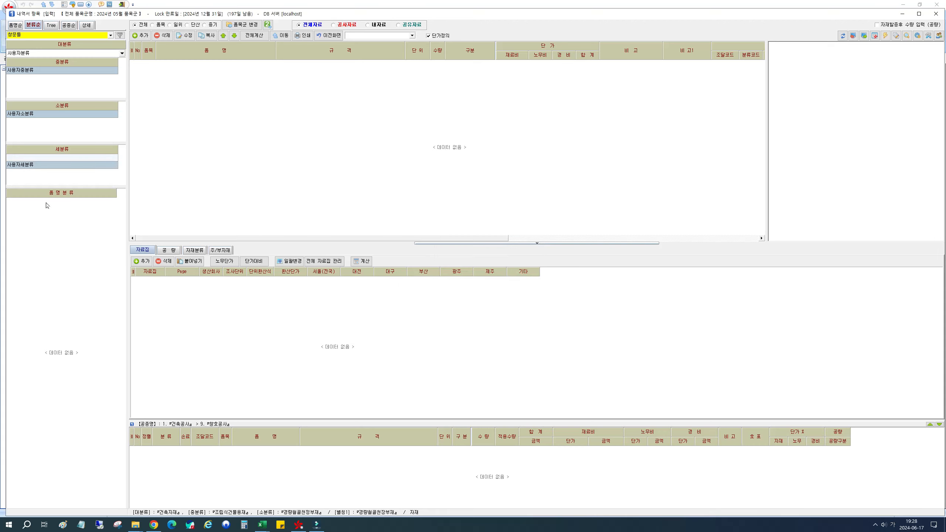
{"action": "right_click", "coordinate": [78, 205]}
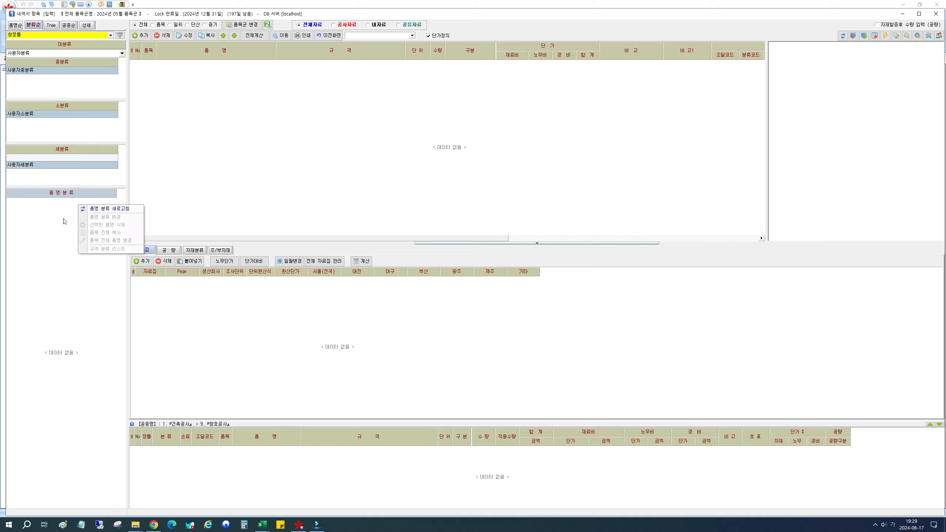
{"action": "left_click", "coordinate": [64, 221]}
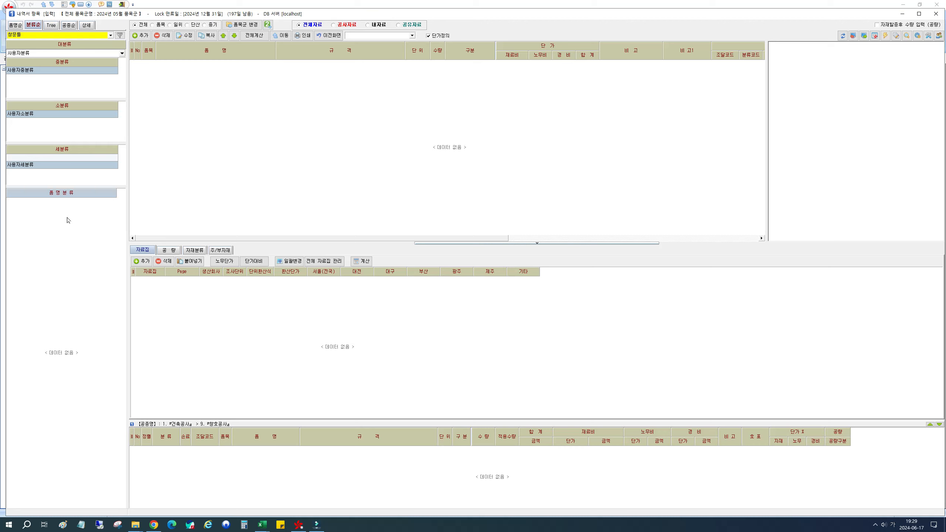
Open the classification change dialog for the 품명 합성수지창호 from the 품명순 view.
{"action": "left_click", "coordinate": [21, 28]}
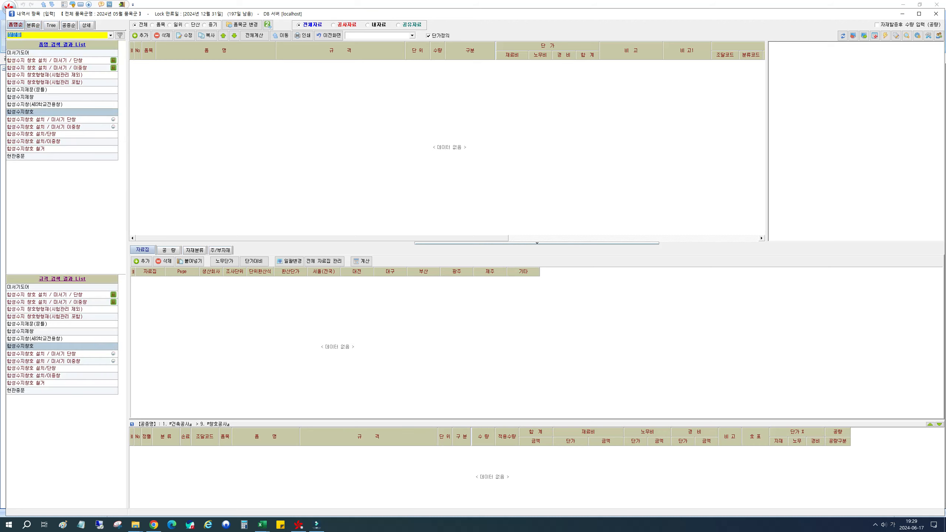
{"action": "left_click", "coordinate": [42, 112]}
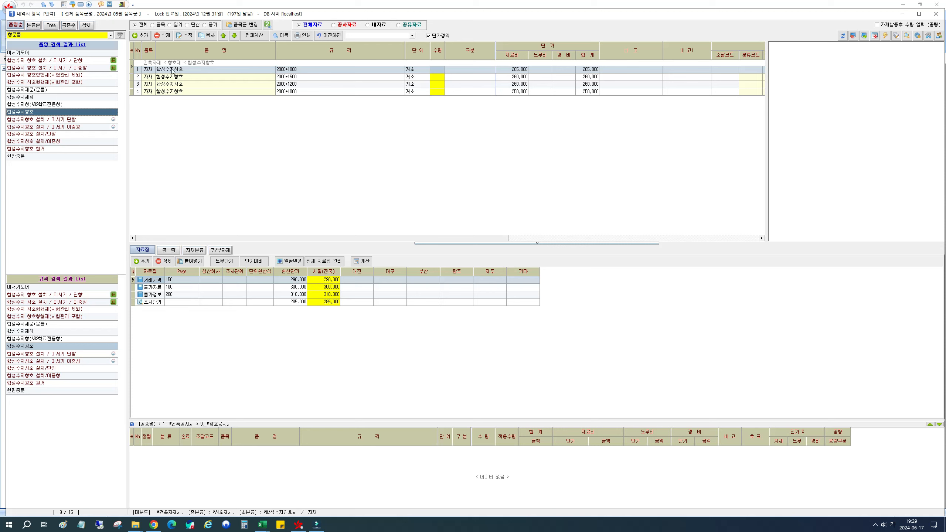
{"action": "left_click", "coordinate": [252, 71]}
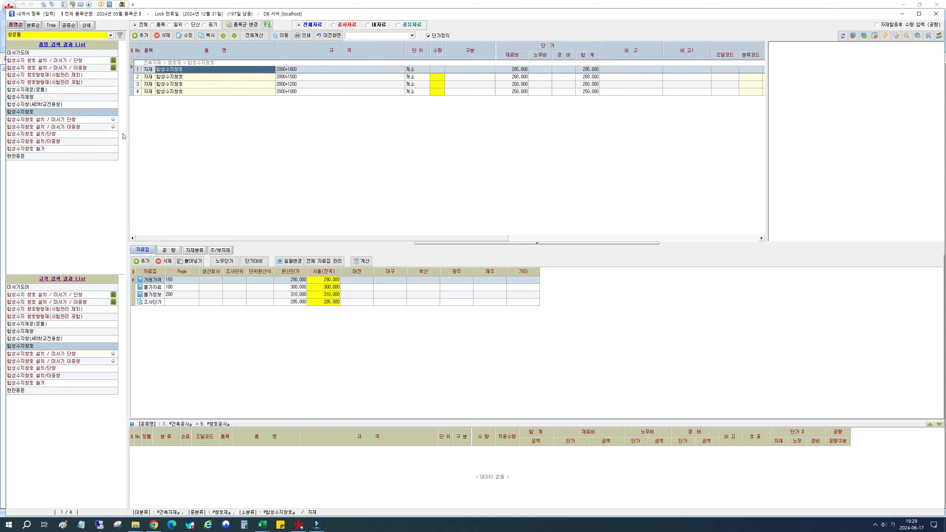
{"action": "left_click", "coordinate": [36, 113]}
{"action": "right_click", "coordinate": [37, 114]}
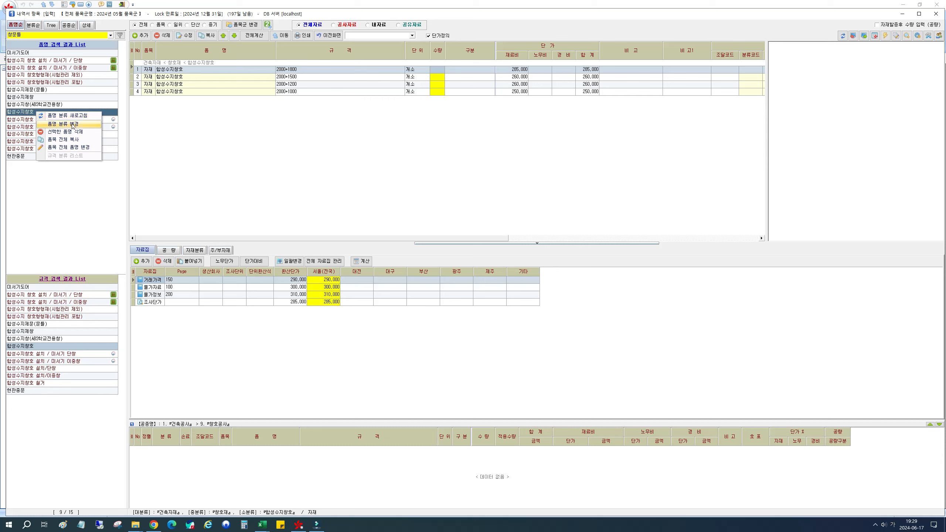
{"action": "left_click", "coordinate": [73, 125]}
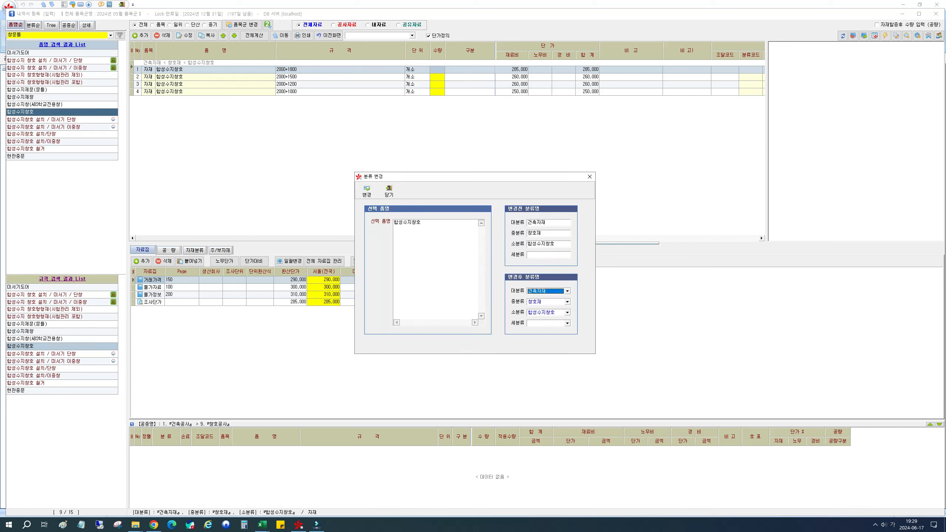
Reclassify 합성수지창호 to 대분류 사용자분류, 중분류 사용자중분류, 소분류 사용자소분류 and 세분류 사용자세분류, and apply the change.
{"action": "left_click", "coordinate": [562, 291]}
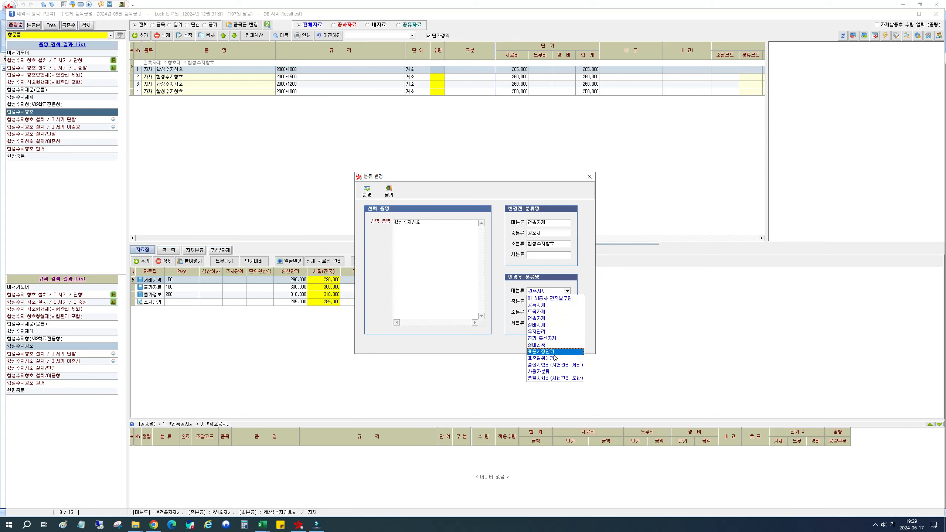
{"action": "left_click", "coordinate": [548, 371]}
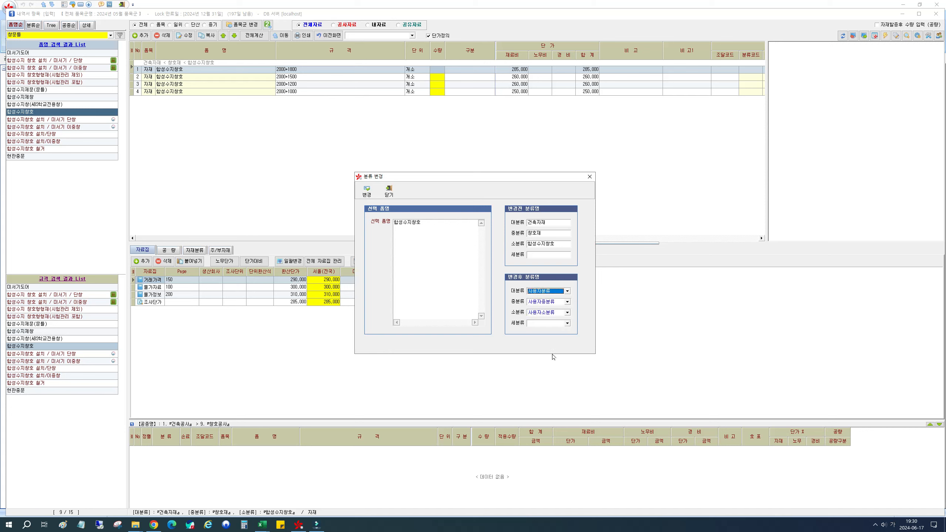
{"action": "left_click", "coordinate": [567, 302]}
{"action": "left_click", "coordinate": [557, 310]}
{"action": "left_click", "coordinate": [566, 312]}
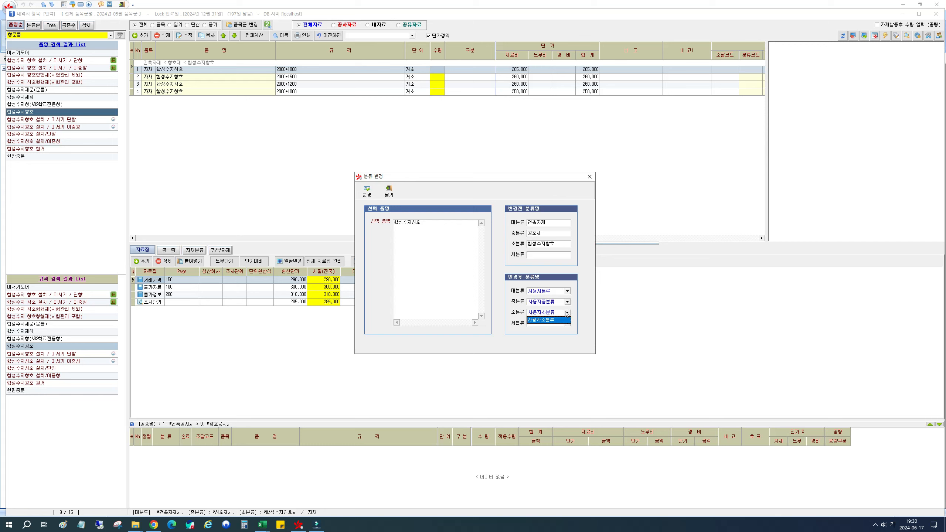
{"action": "left_click", "coordinate": [548, 320]}
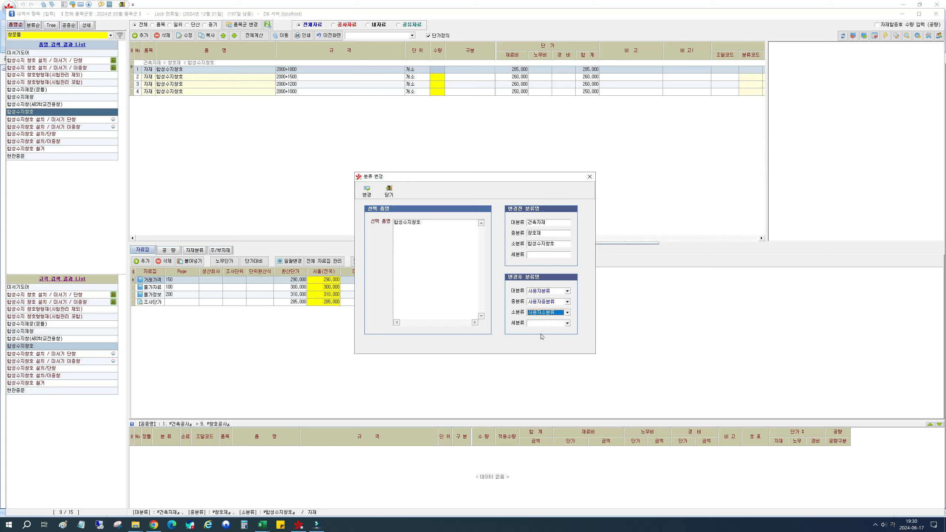
{"action": "left_click", "coordinate": [567, 324]}
{"action": "left_click", "coordinate": [534, 338]}
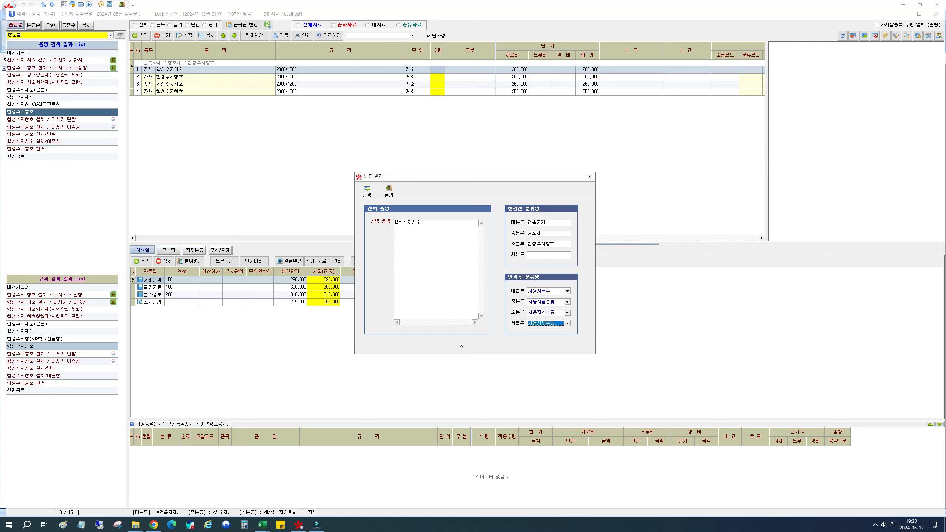
{"action": "left_click", "coordinate": [370, 196]}
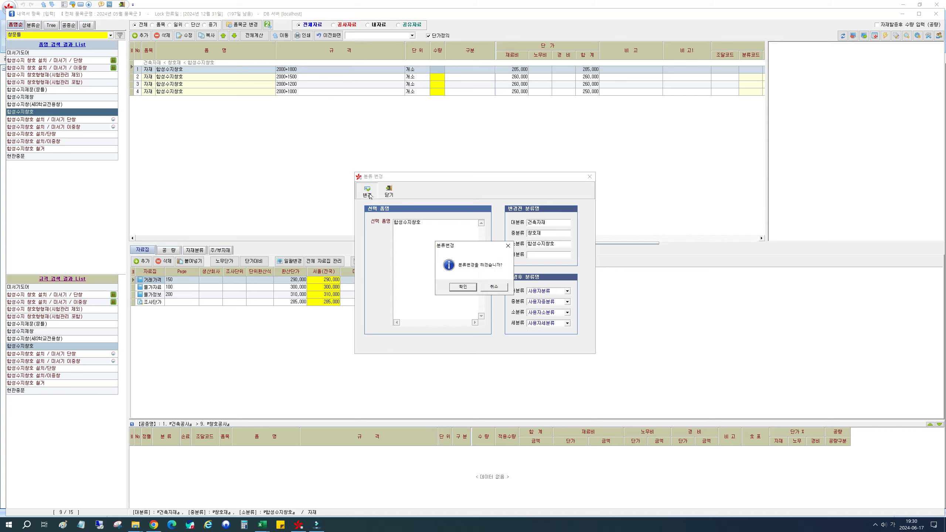
{"action": "left_click", "coordinate": [463, 286]}
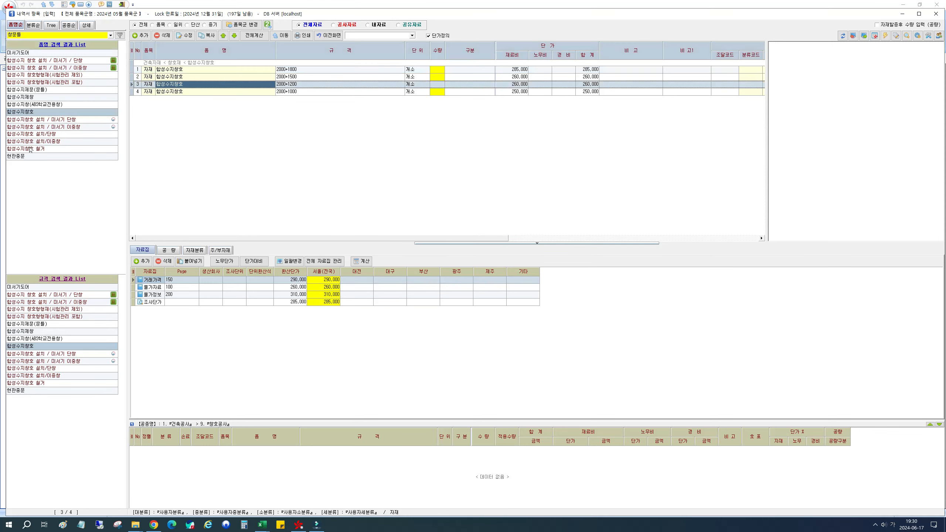
Search the 품명 list for 합성수지 and display the 합성수지창호 items to check their classification path.
{"action": "left_click", "coordinate": [48, 35]}
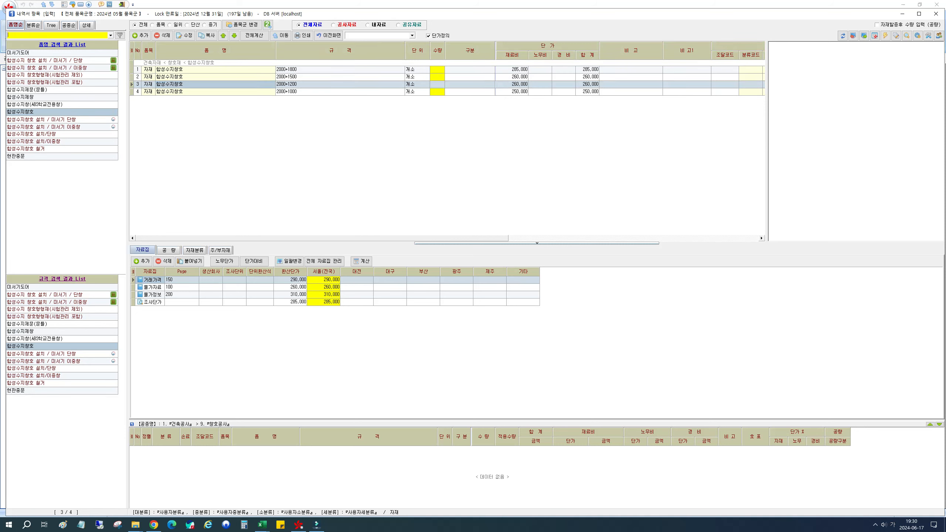
{"action": "type", "text": "창호"}
{"action": "key", "text": "BackSpace"}
{"action": "key", "text": "BackSpace"}
{"action": "key", "text": "BackSpace"}
{"action": "type", "text": "ㅎ"}
{"action": "type", "text": "합성수지"}
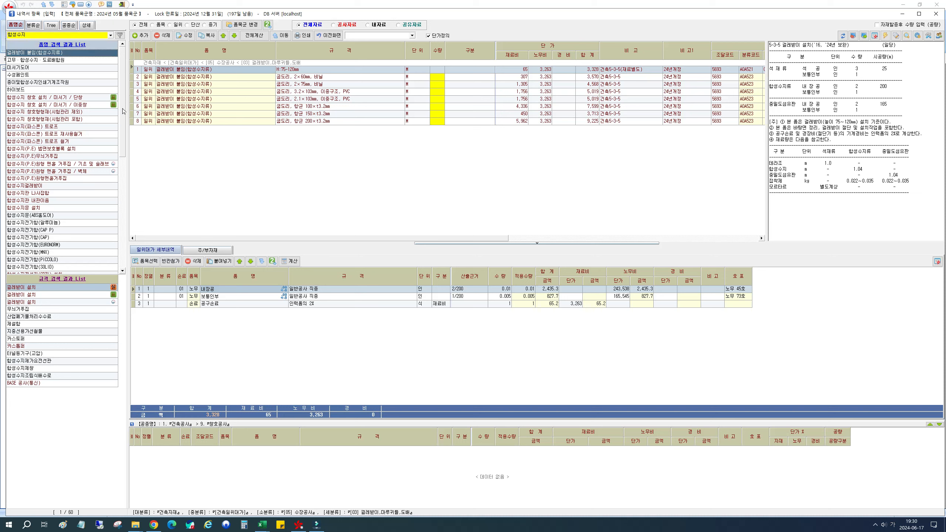
{"action": "left_click_drag", "start_coordinate": [123, 110], "coordinate": [123, 171]}
{"action": "scroll", "coordinate": [62, 161], "scroll_direction": "down", "scroll_amount": 5}
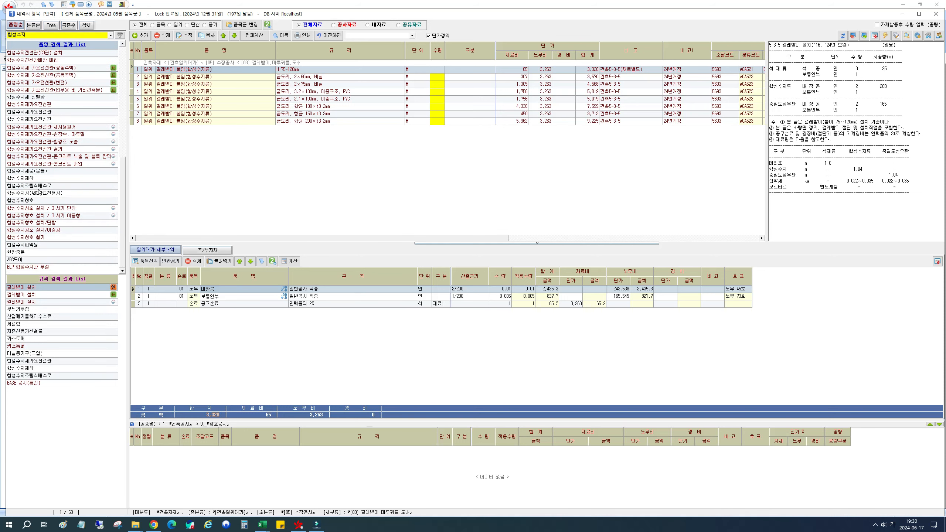
{"action": "left_click", "coordinate": [44, 200]}
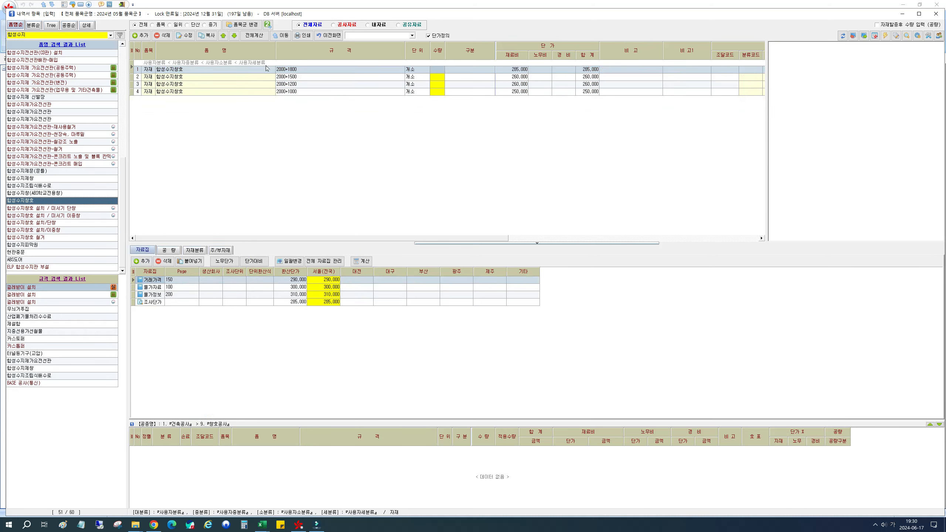
Check where 합성수지창호 sits in the classification hierarchy in the 분류순 and Tree views.
{"action": "left_click", "coordinate": [33, 25]}
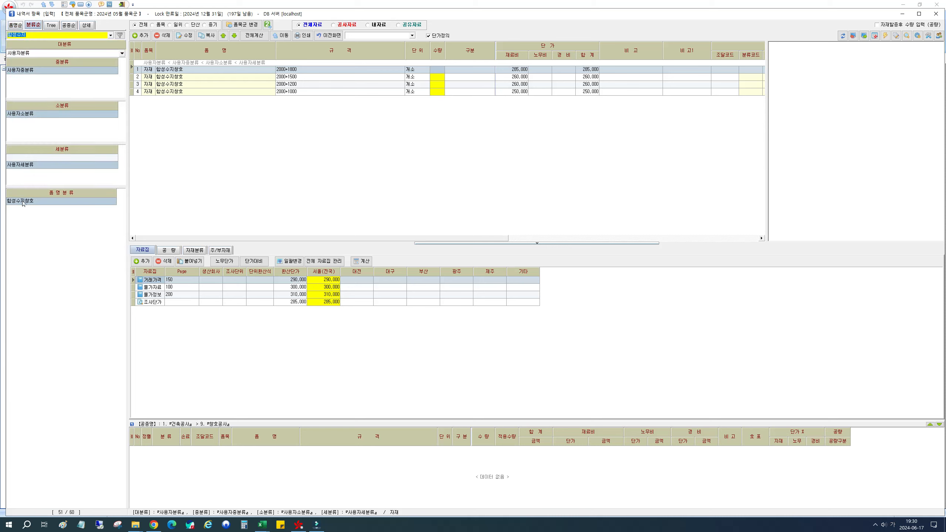
{"action": "left_click", "coordinate": [50, 25]}
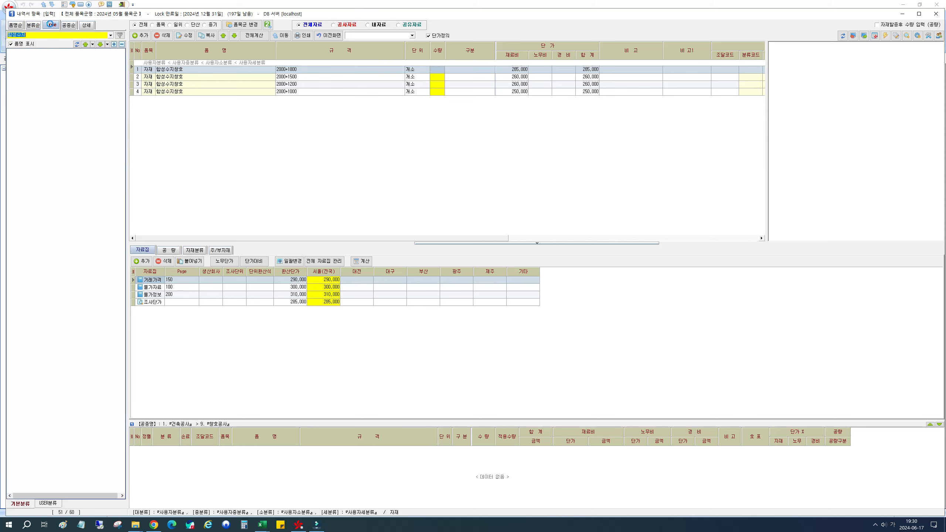
{"action": "left_click", "coordinate": [59, 166]}
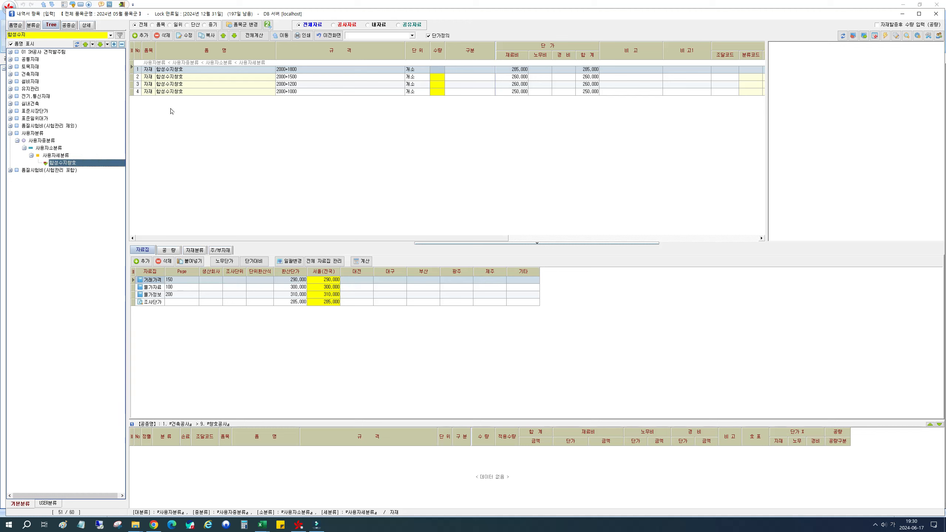
Try assigning a new 품목 to the classification 공통자재 > 기타.잡자재 > 기타류, then cancel adding the item.
{"action": "left_click", "coordinate": [142, 36]}
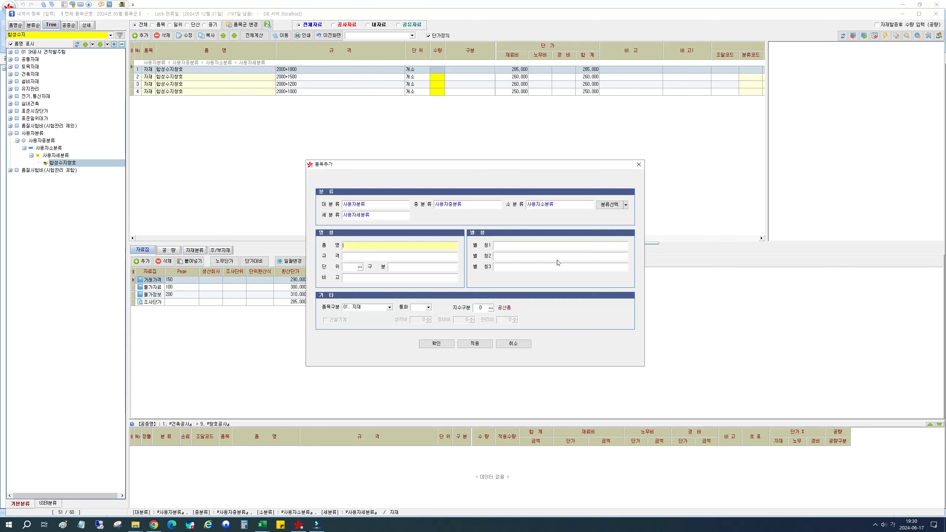
{"action": "left_click", "coordinate": [395, 204]}
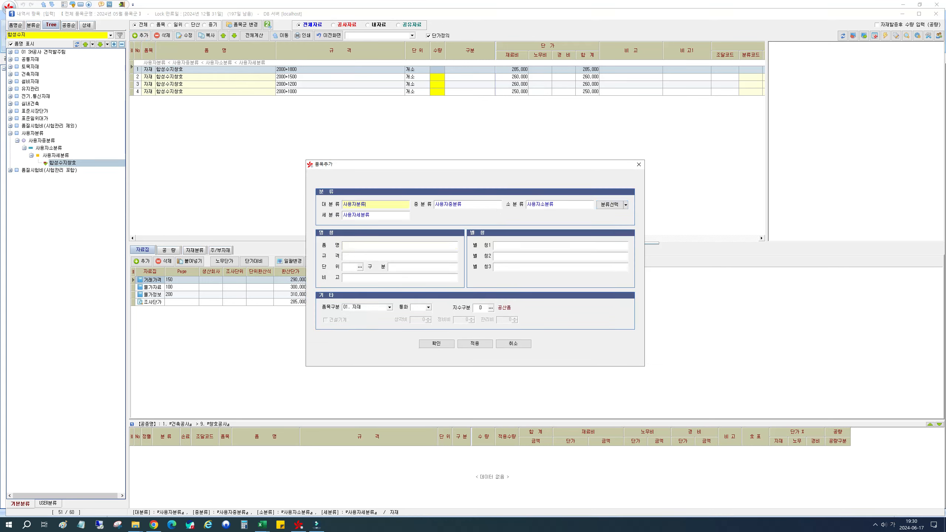
{"action": "left_click", "coordinate": [555, 204]}
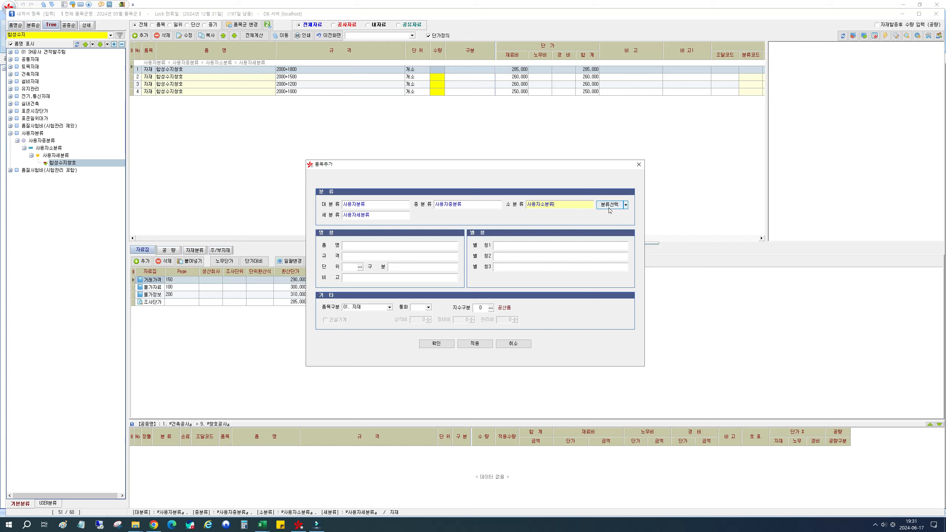
{"action": "left_click", "coordinate": [609, 206]}
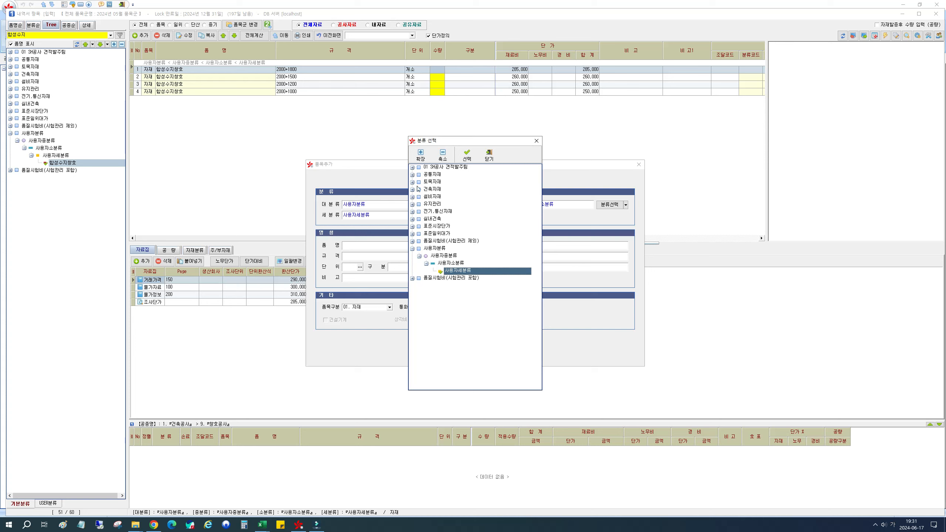
{"action": "left_click", "coordinate": [412, 175]}
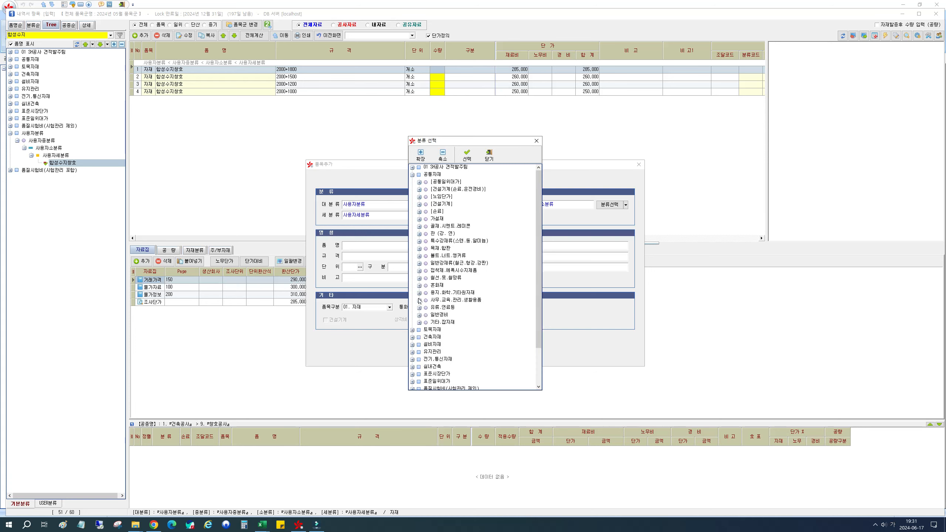
{"action": "left_click", "coordinate": [419, 322]}
{"action": "left_click", "coordinate": [445, 337]}
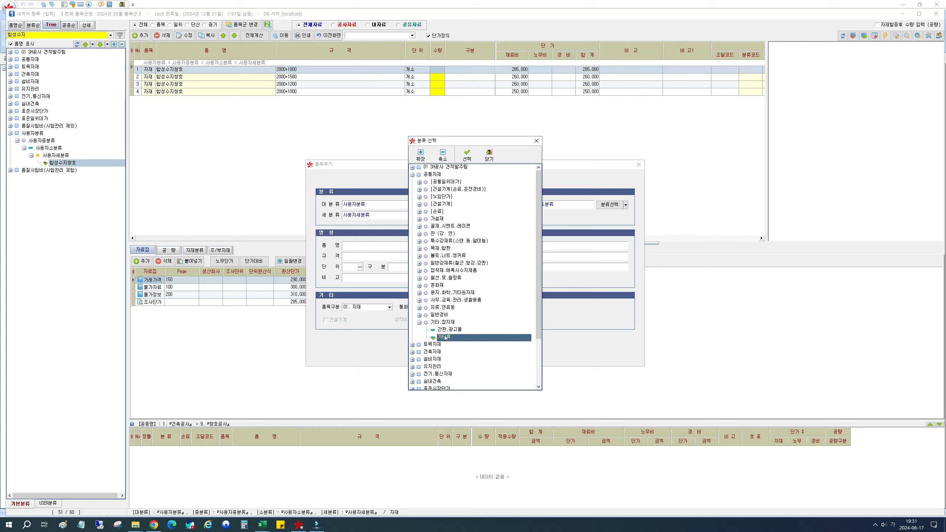
{"action": "left_click", "coordinate": [466, 154]}
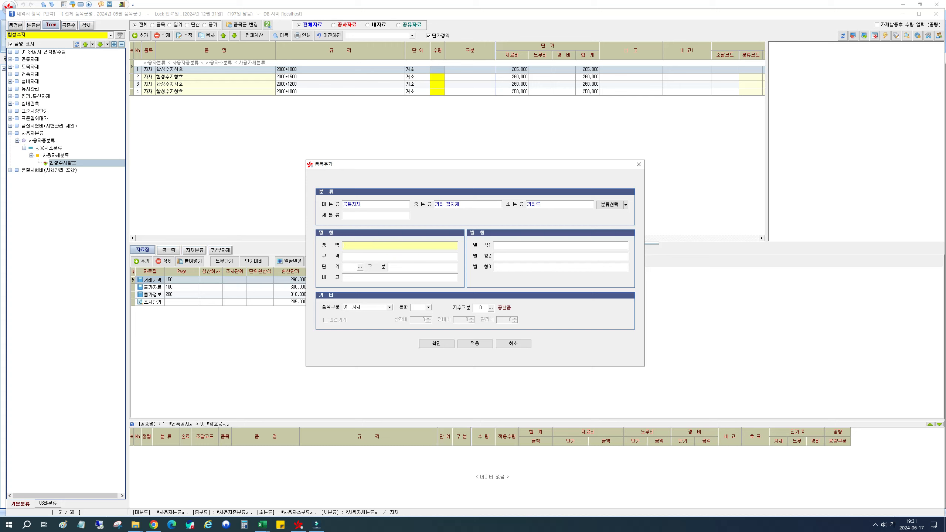
{"action": "left_click", "coordinate": [513, 344]}
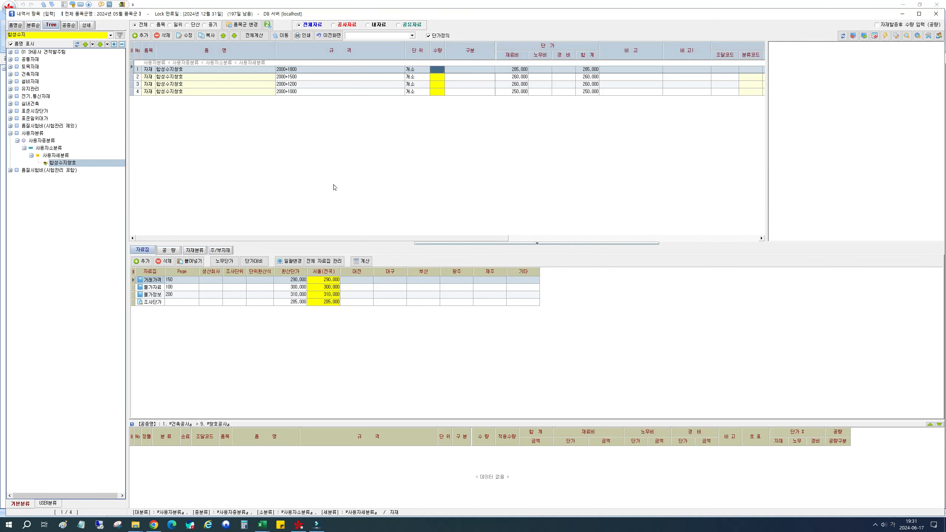